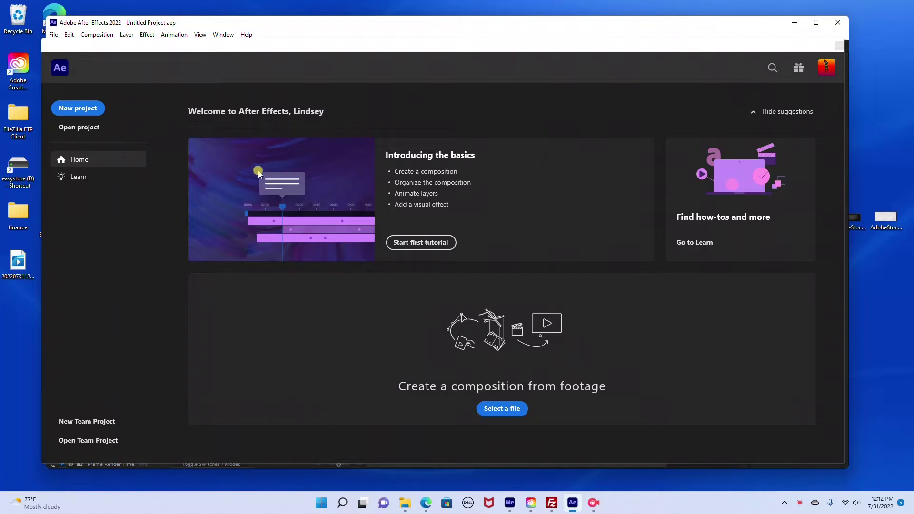
Step: Create a composition named "glow text" with the HDTV 1080 29.97 preset and a duration of 0;00;05;01
{"action": "left_click", "coordinate": [839, 46]}
{"action": "left_click_drag", "start_coordinate": [501, 28], "coordinate": [497, 27]}
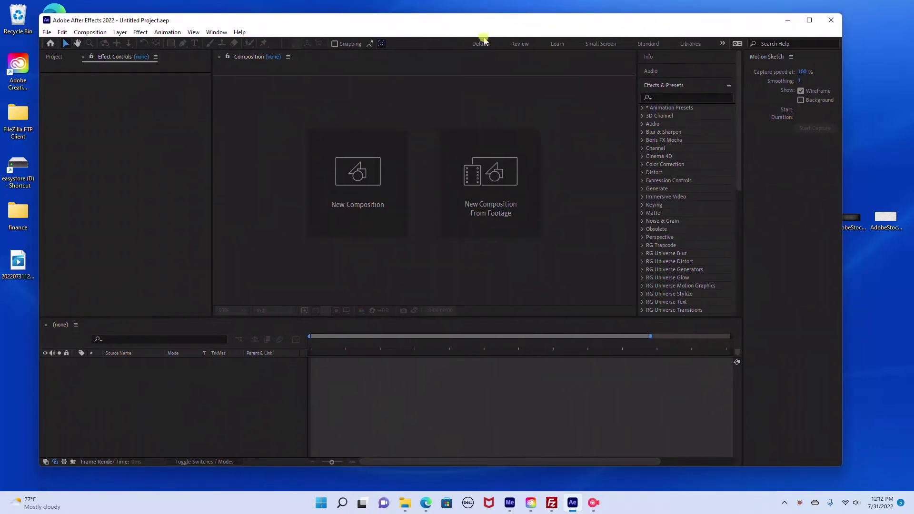
{"action": "left_click", "coordinate": [369, 177]}
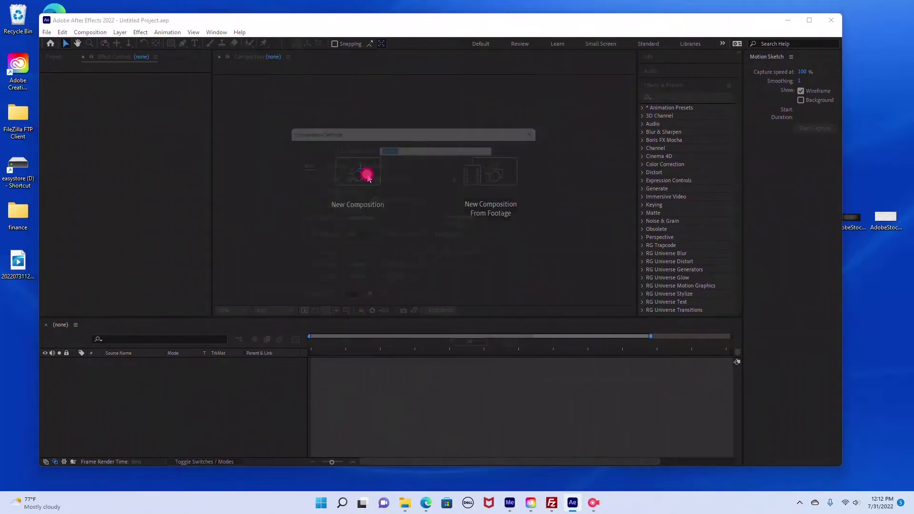
{"action": "type", "text": "glow text"}
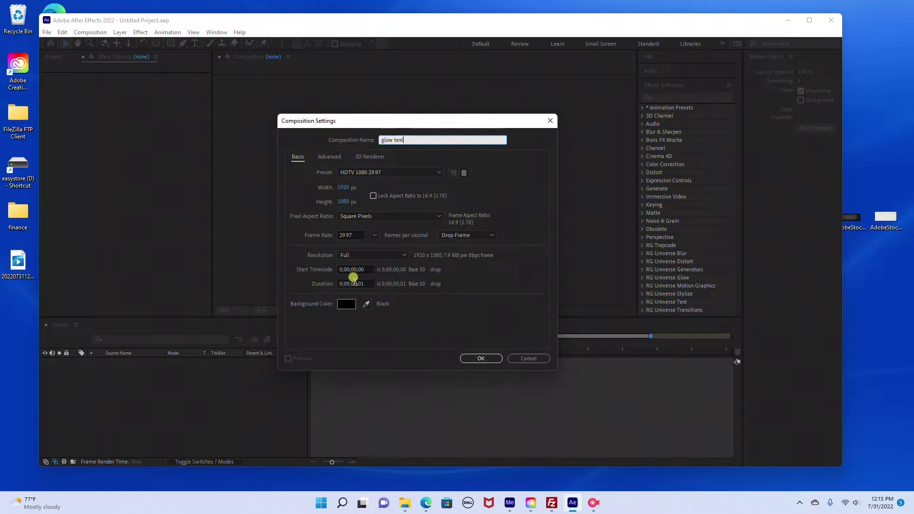
{"action": "left_click", "coordinate": [354, 283]}
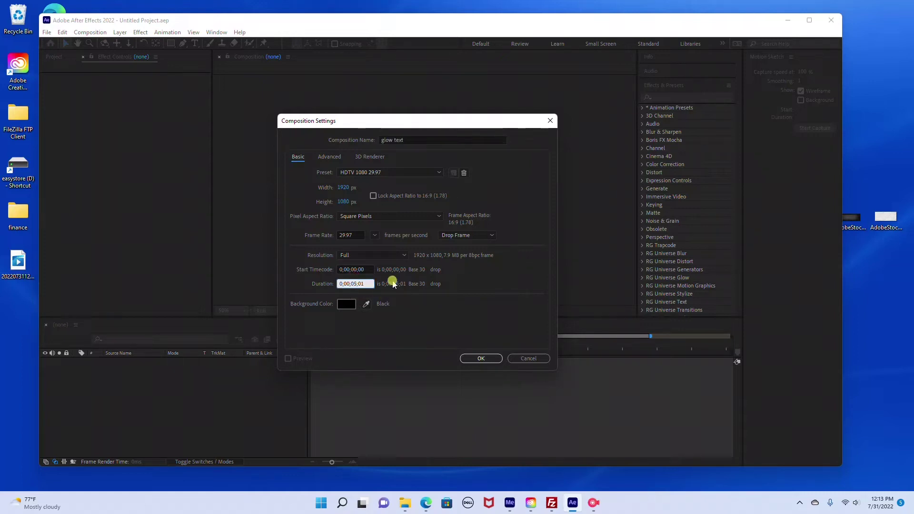
{"action": "left_click", "coordinate": [479, 359]}
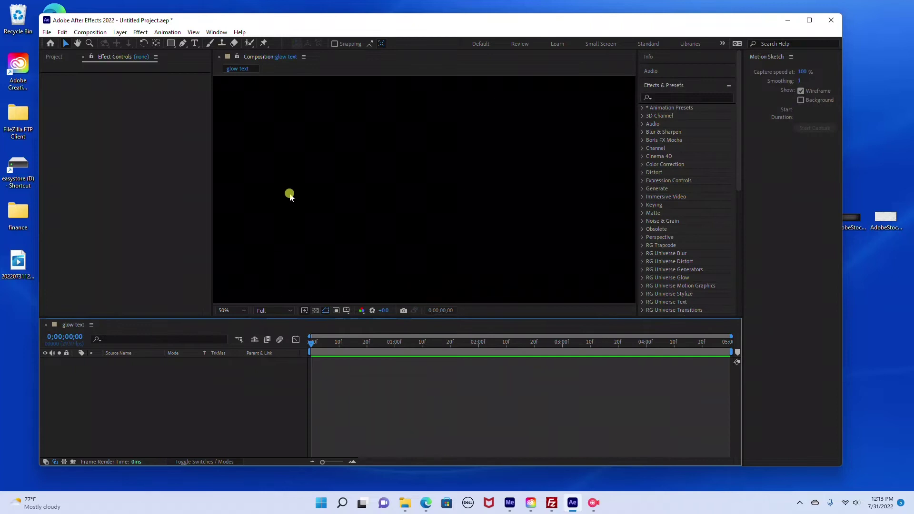
Step: Add a black 1920 × 1080 px solid layer named "bg" to the composition
{"action": "left_click", "coordinate": [120, 33]}
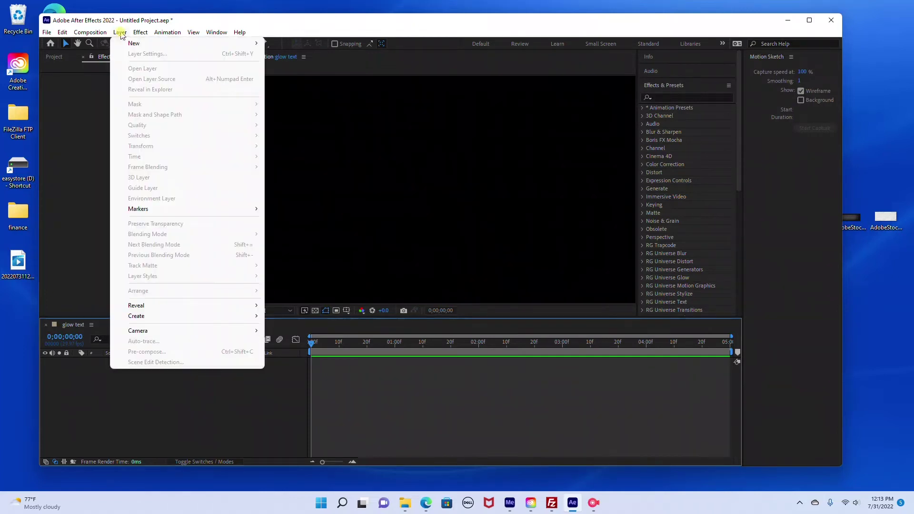
{"action": "mouse_move", "coordinate": [141, 45]}
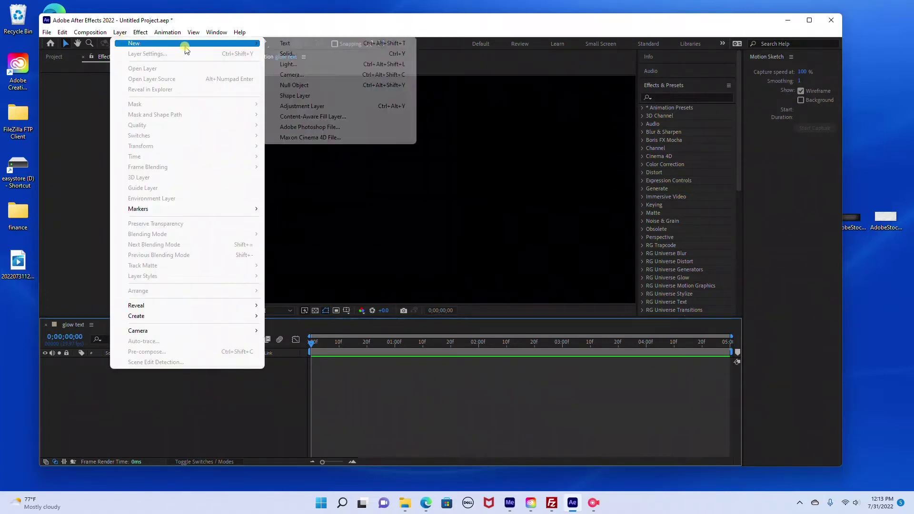
{"action": "mouse_move", "coordinate": [246, 49]}
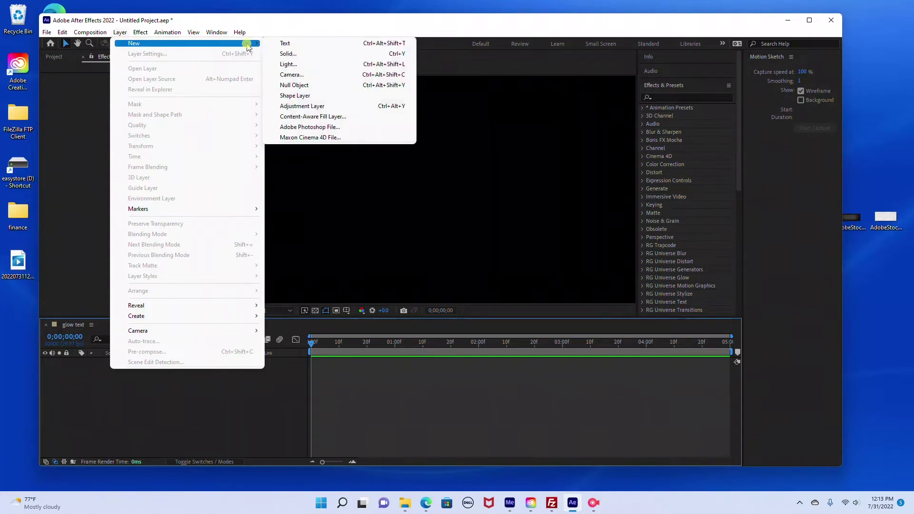
{"action": "left_click", "coordinate": [294, 54]}
{"action": "type", "text": "bg"}
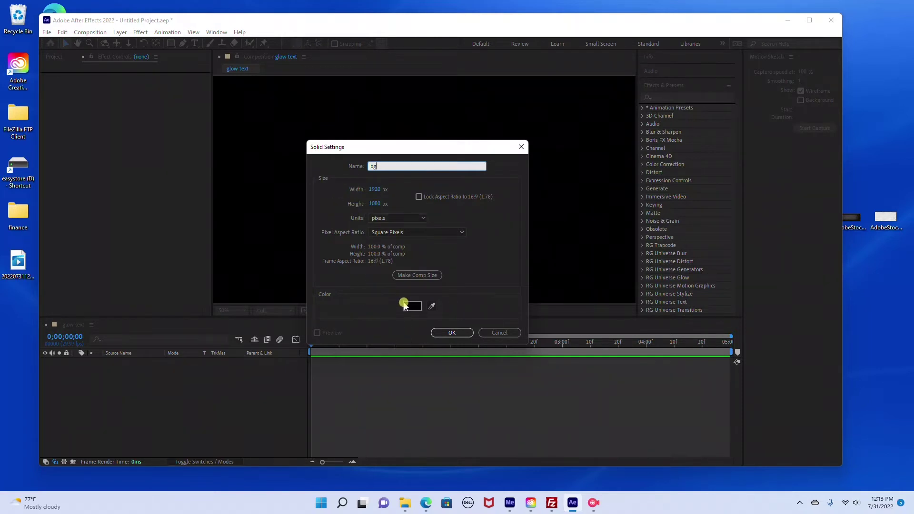
{"action": "left_click", "coordinate": [445, 333]}
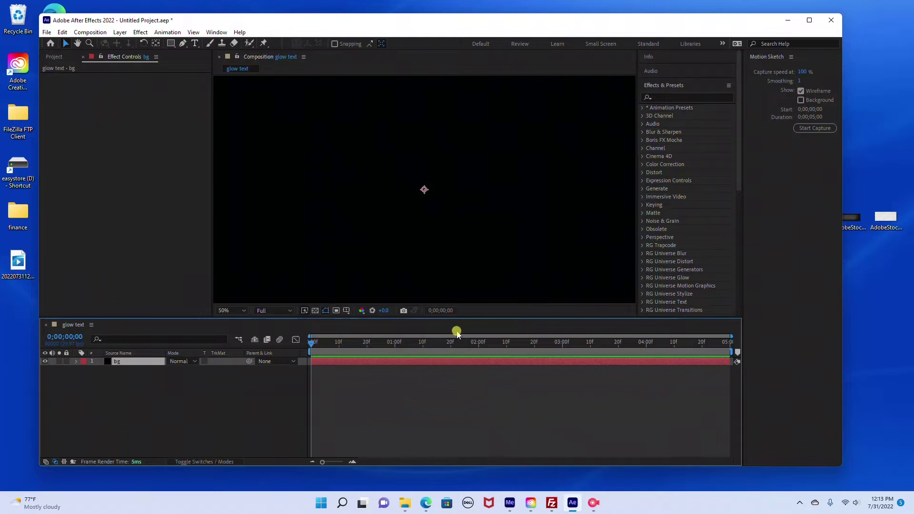
Step: Apply the Gradient Ramp effect to the bg solid
{"action": "scroll", "coordinate": [371, 230], "scroll_direction": "down", "scroll_amount": 2}
{"action": "left_click", "coordinate": [140, 33]}
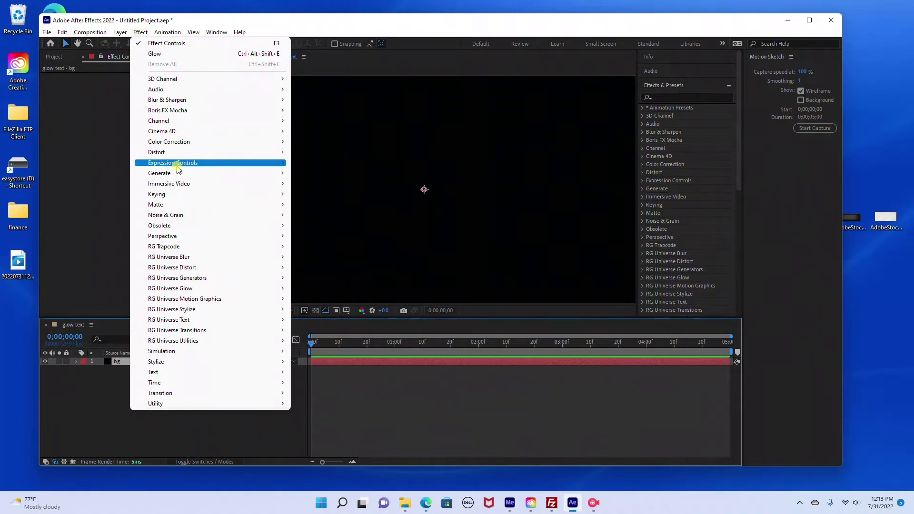
{"action": "mouse_move", "coordinate": [182, 175]}
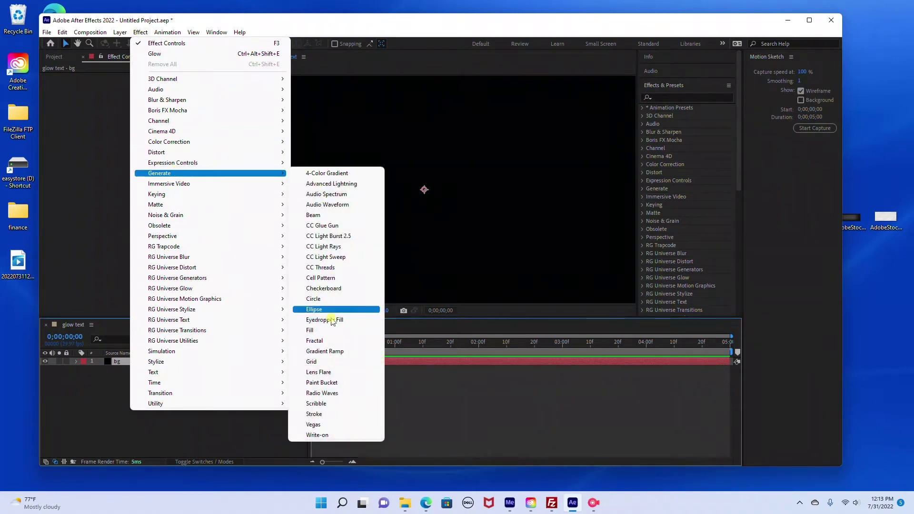
{"action": "left_click", "coordinate": [336, 352]}
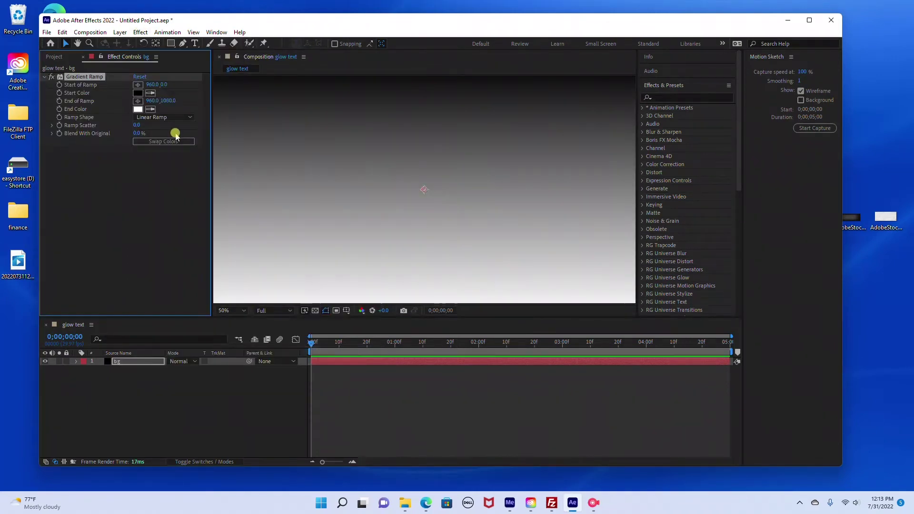
Step: Set the Gradient Ramp's end color to a very dark purple
{"action": "left_click", "coordinate": [140, 109]}
{"action": "left_click", "coordinate": [166, 206]}
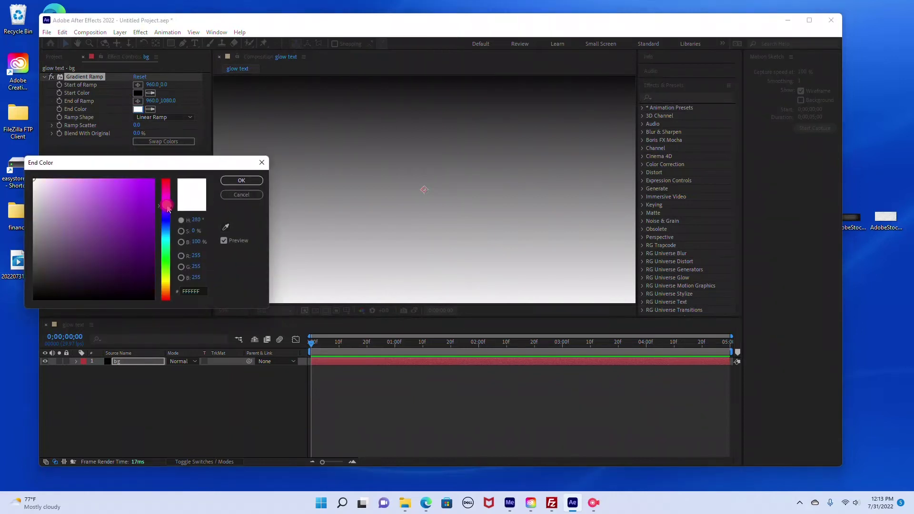
{"action": "left_click", "coordinate": [151, 277]}
{"action": "left_click_drag", "start_coordinate": [130, 275], "coordinate": [131, 283]}
{"action": "left_click", "coordinate": [162, 191]}
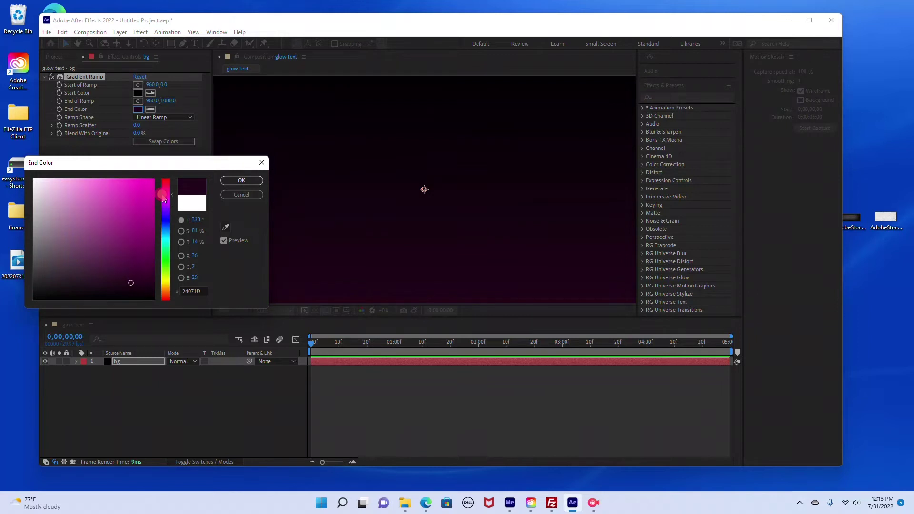
{"action": "left_click", "coordinate": [242, 180]}
Step: Set the Gradient Ramp's start color to the dark purple 360E3F
{"action": "left_click", "coordinate": [140, 93]}
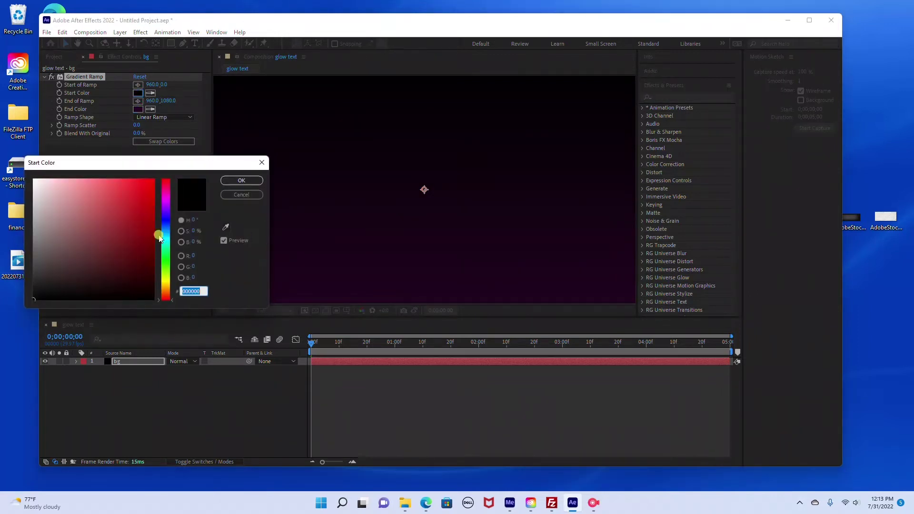
{"action": "left_click", "coordinate": [168, 203]}
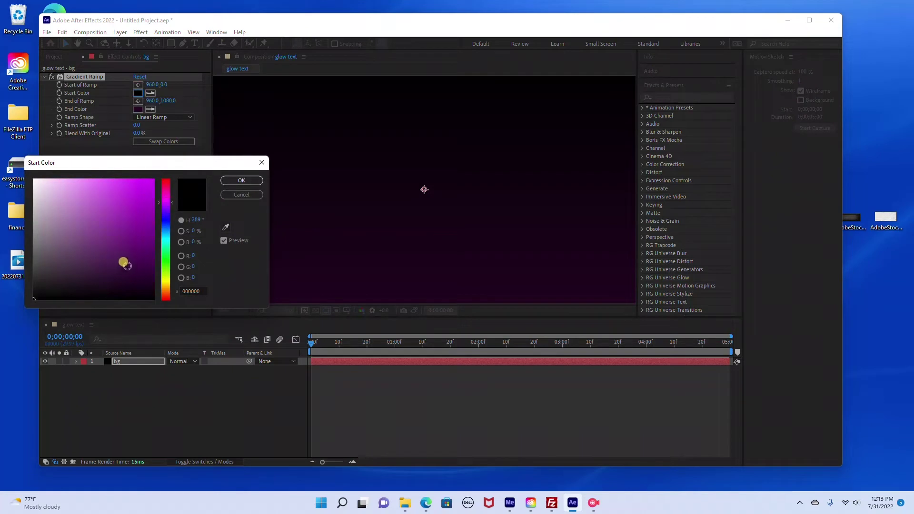
{"action": "left_click", "coordinate": [142, 266]}
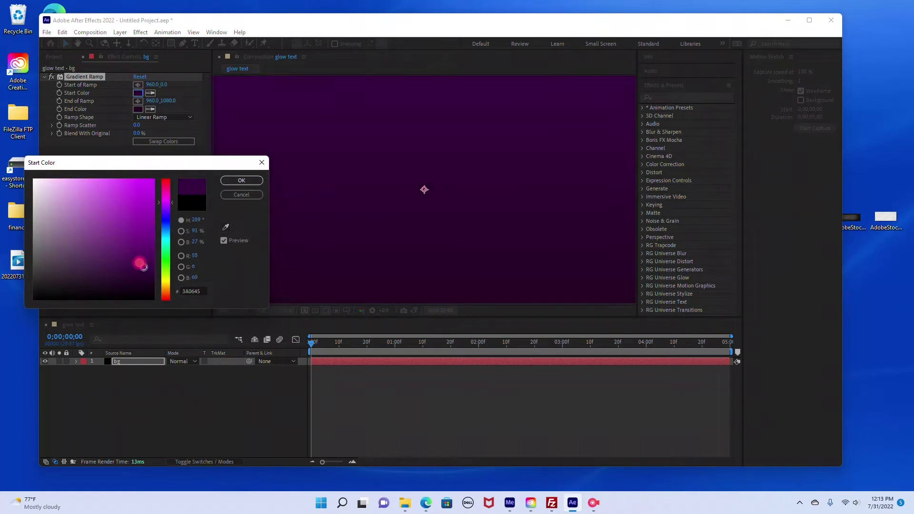
{"action": "mouse_move", "coordinate": [142, 266]}
{"action": "left_mouse_down"}
{"action": "mouse_move", "coordinate": [137, 258]}
{"action": "mouse_move", "coordinate": [138, 267]}
{"action": "mouse_move", "coordinate": [118, 270]}
{"action": "left_mouse_up"}
{"action": "left_click", "coordinate": [237, 184]}
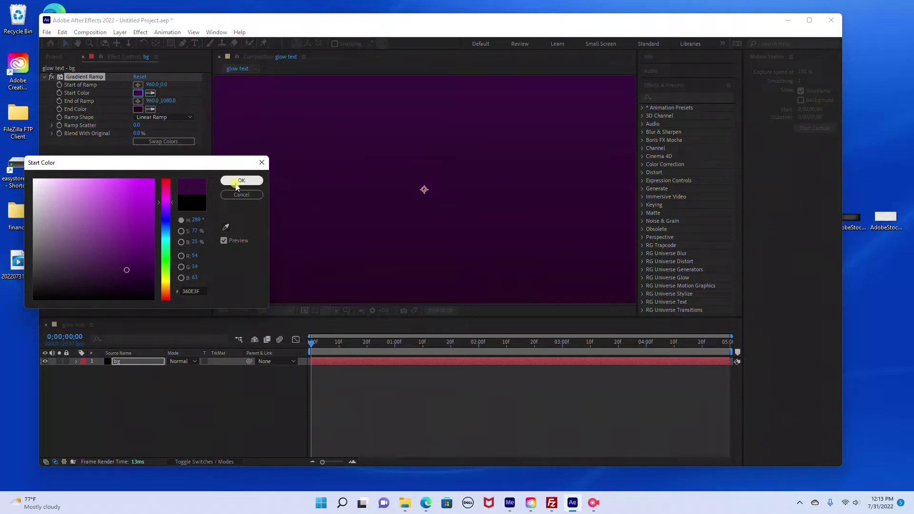
{"action": "left_click", "coordinate": [237, 185]}
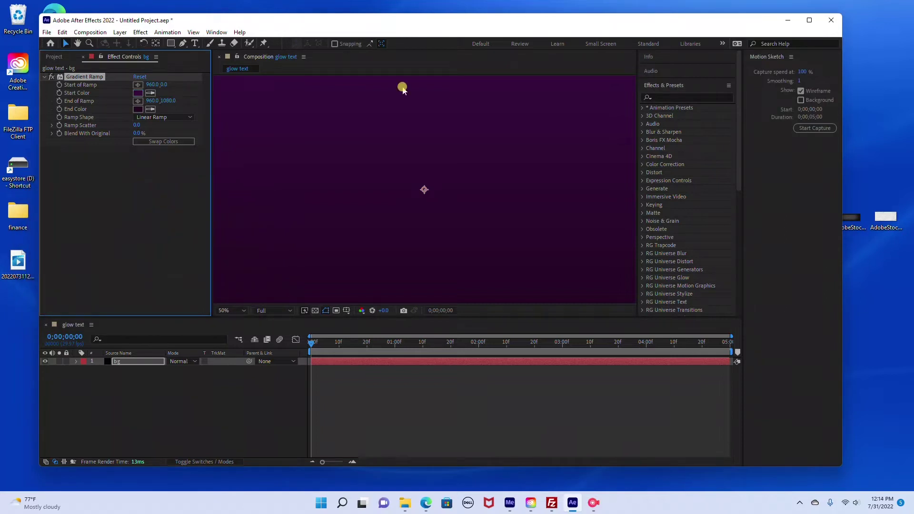
Step: Add the brick wall image AdobeStock_162610515.jpeg from the desktop to the composition as a layer above bg
{"action": "left_click_drag", "start_coordinate": [395, 22], "coordinate": [385, 20]}
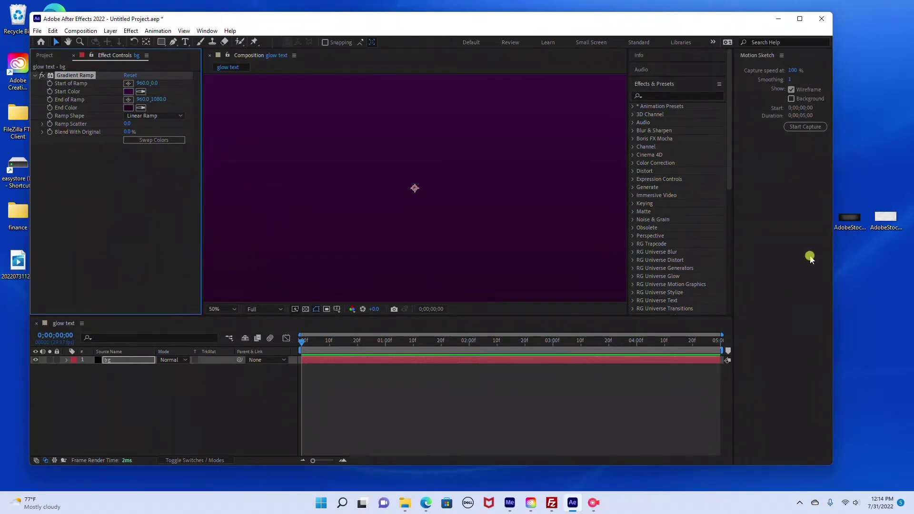
{"action": "left_click_drag", "start_coordinate": [847, 218], "coordinate": [242, 401]}
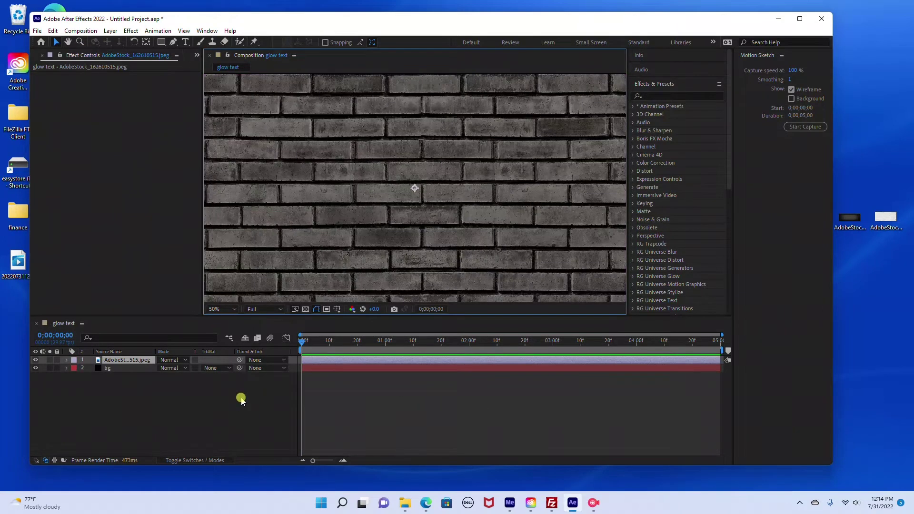
Step: Scale the oversized brick wall image down by its corner until it is just slightly larger than the composition frame
{"action": "key", "text": "slash"}
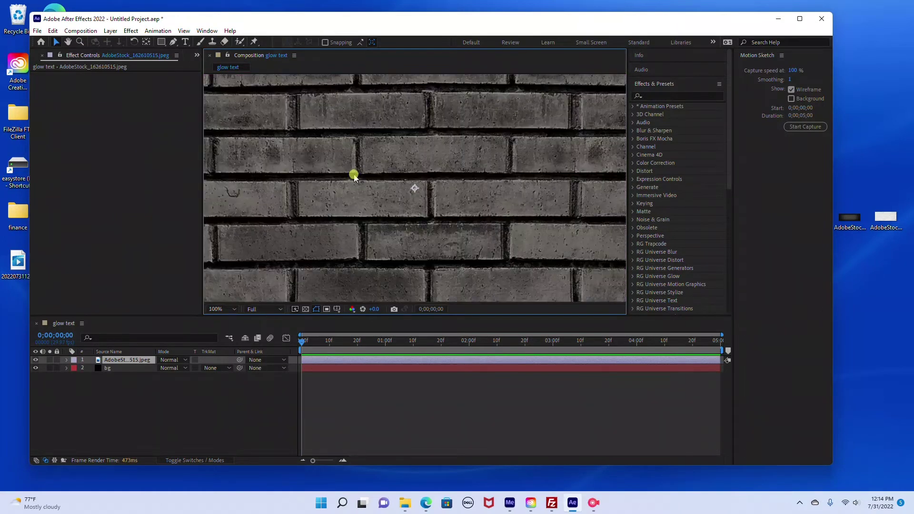
{"action": "key", "text": "comma"}
{"action": "key", "text": "comma"}
{"action": "key", "text": "comma"}
{"action": "key", "text": "comma"}
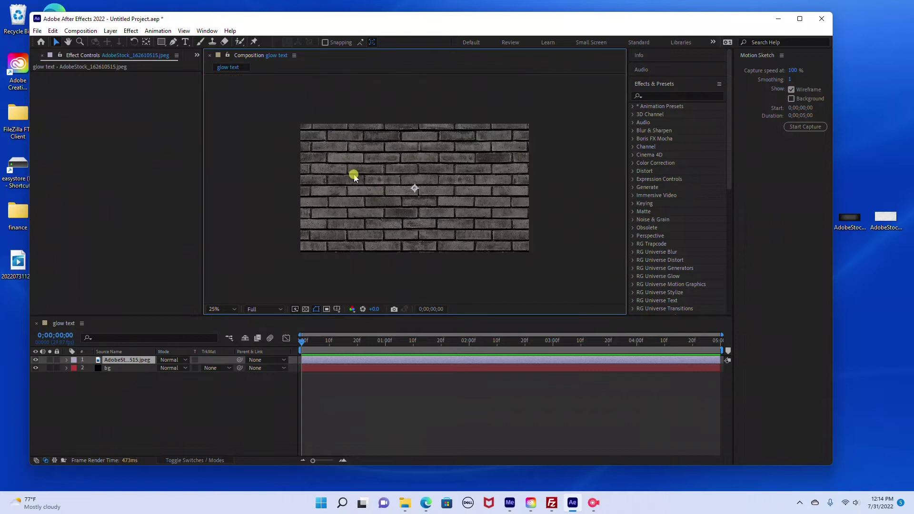
{"action": "left_click", "coordinate": [120, 369]}
{"action": "key", "text": "comma"}
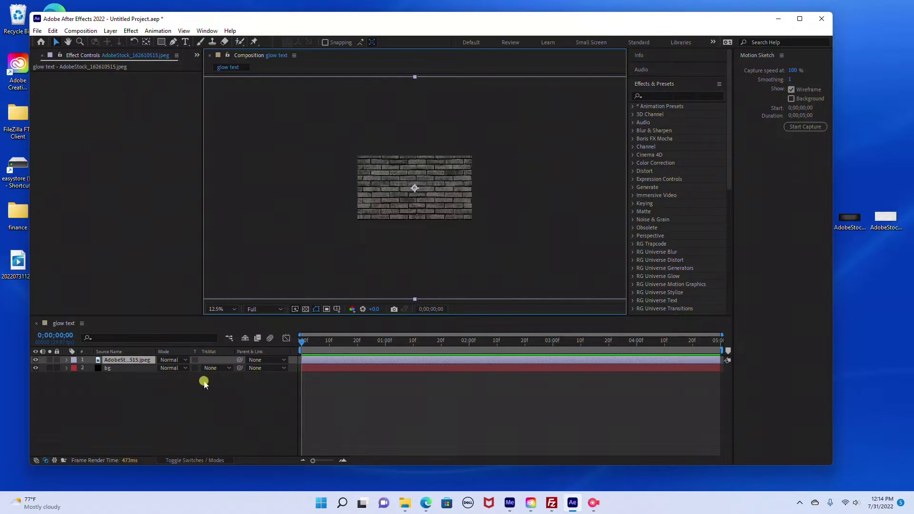
{"action": "left_click", "coordinate": [126, 370]}
{"action": "key", "text": "comma"}
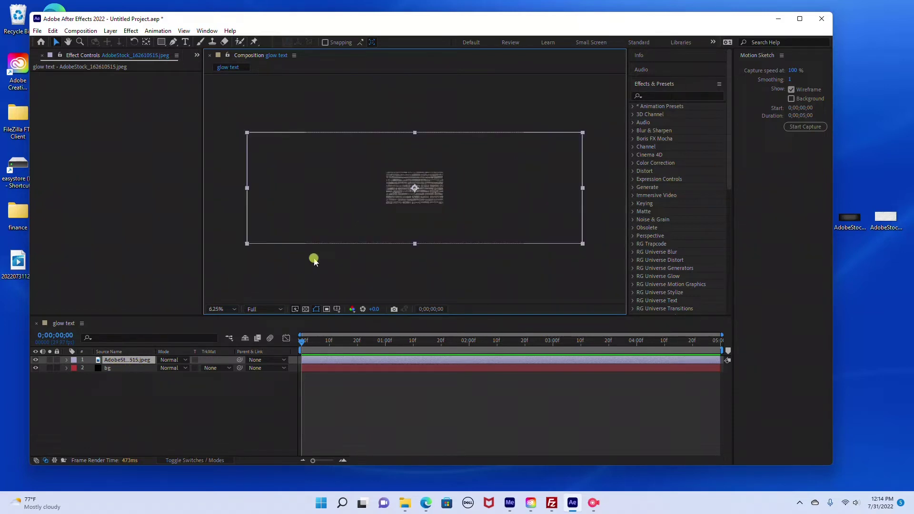
{"action": "left_click", "coordinate": [56, 42]}
{"action": "left_click_drag", "start_coordinate": [584, 131], "coordinate": [447, 172]}
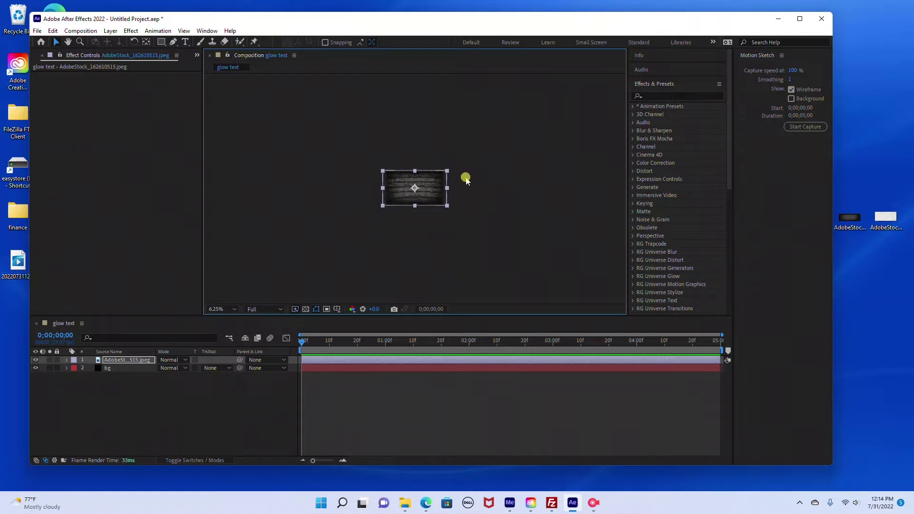
Step: Fine-tune the brick wall image's size so it closely covers the whole frame with only a small overhang
{"action": "key", "text": "period"}
{"action": "key", "text": "period"}
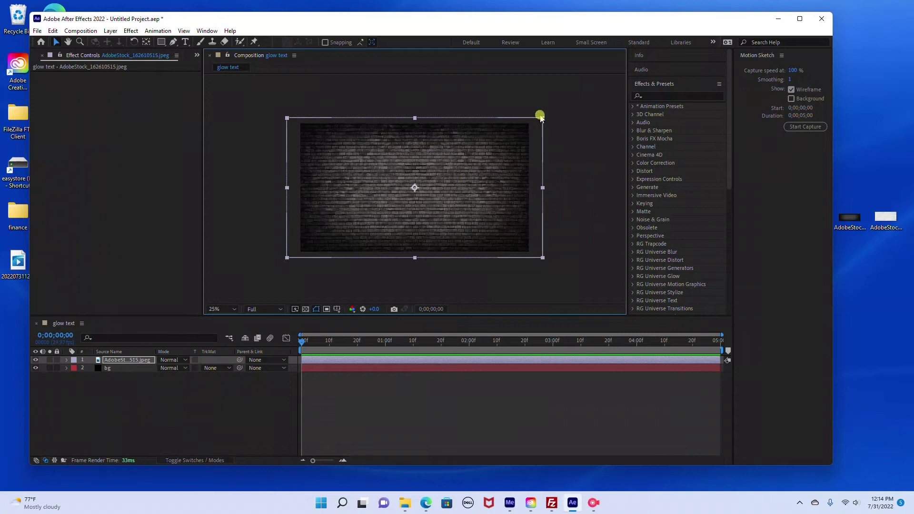
{"action": "left_click", "coordinate": [535, 119]}
{"action": "left_click", "coordinate": [518, 147]}
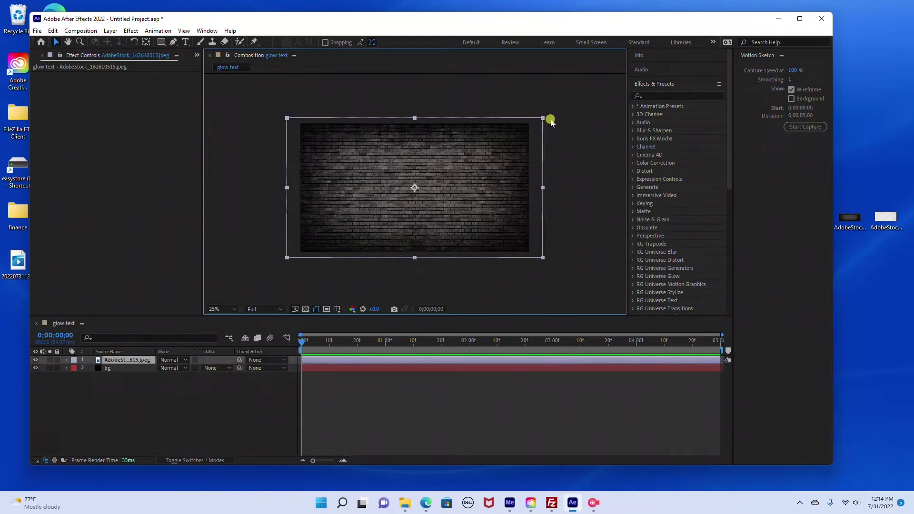
{"action": "left_click_drag", "start_coordinate": [537, 118], "coordinate": [534, 119]}
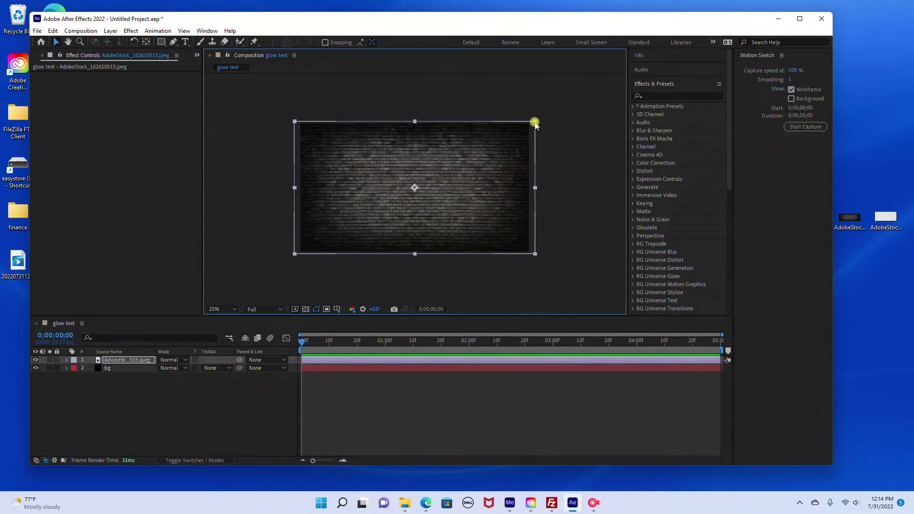
{"action": "key", "text": "comma"}
{"action": "key", "text": "period"}
{"action": "key", "text": "period"}
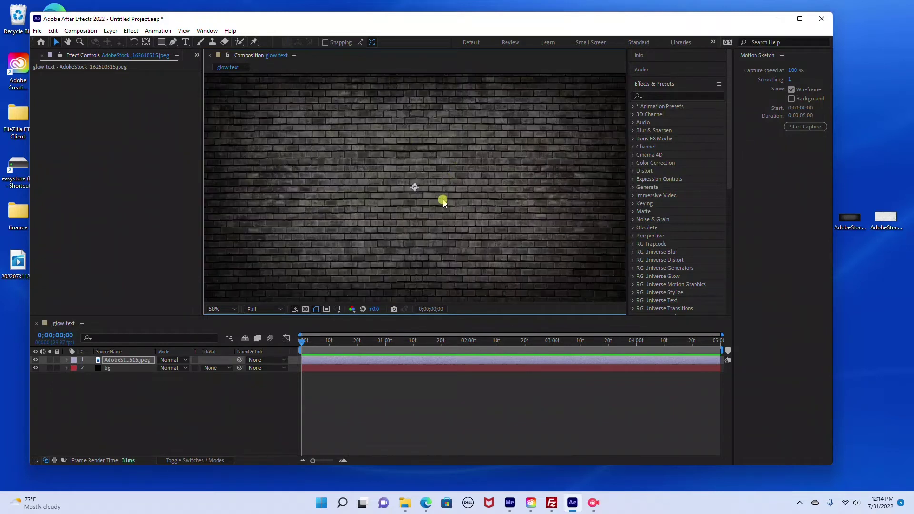
{"action": "key", "text": "comma"}
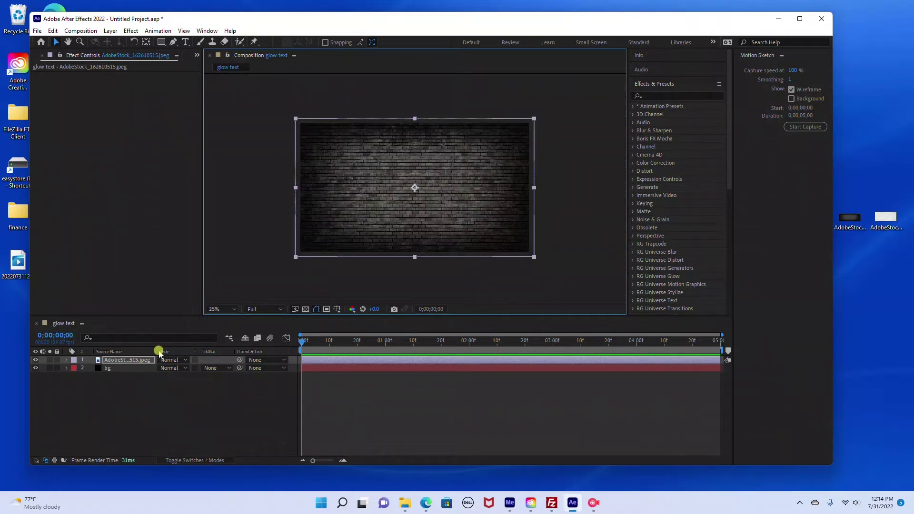
Step: Switch the timeline columns from blending modes to the layer switches
{"action": "left_click", "coordinate": [185, 360]}
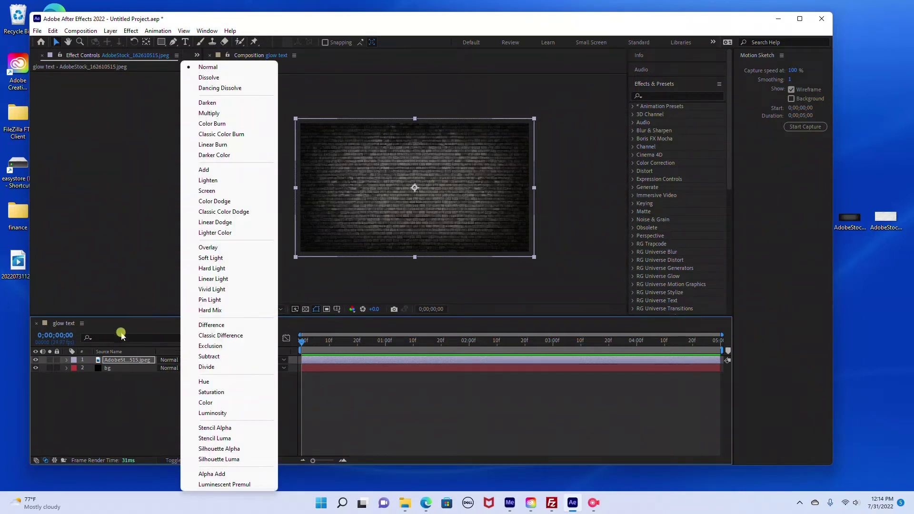
{"action": "left_click", "coordinate": [171, 357]}
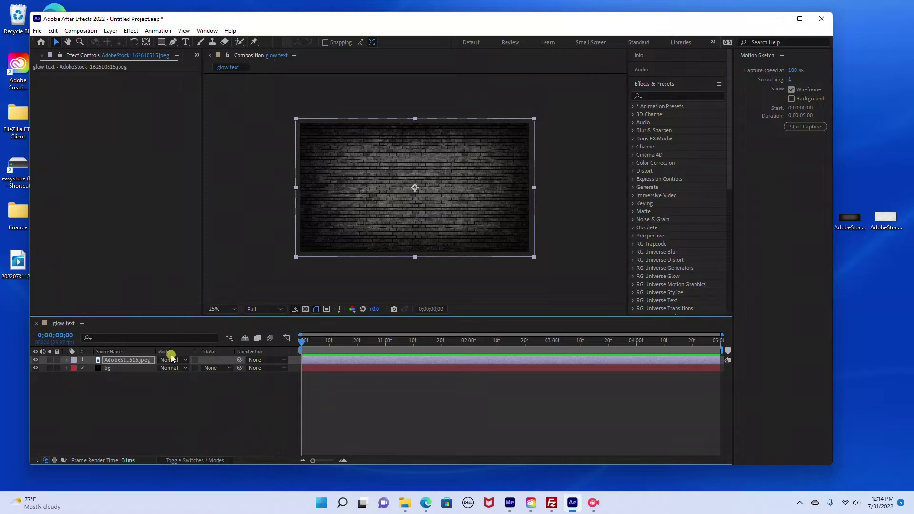
{"action": "left_click", "coordinate": [193, 461]}
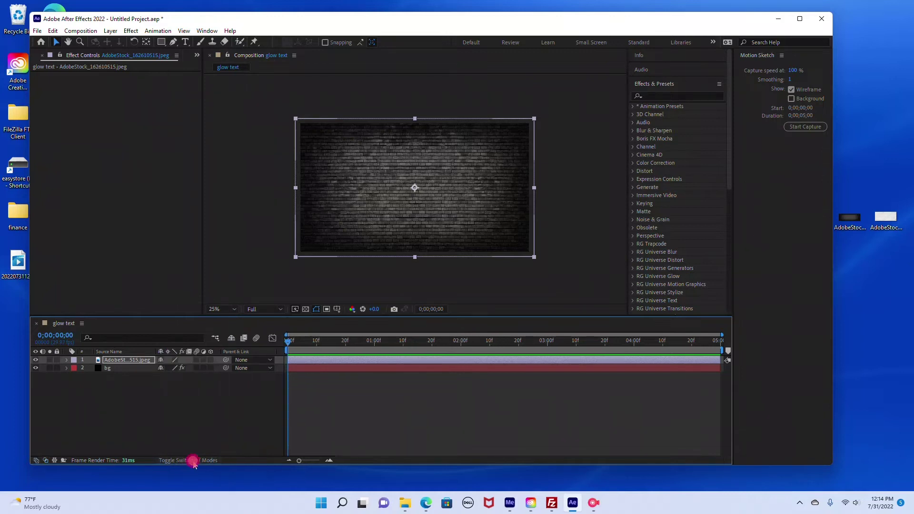
Step: Show the blending modes in the timeline and set the brick wall image layer's mode to Overlay
{"action": "left_click", "coordinate": [193, 461]}
{"action": "left_click", "coordinate": [193, 461]}
{"action": "left_click", "coordinate": [192, 461]}
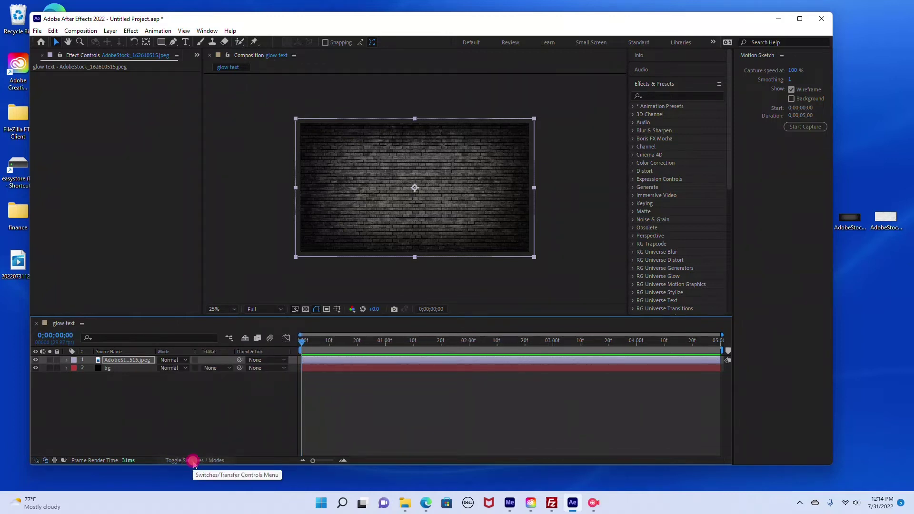
{"action": "left_click", "coordinate": [183, 361]}
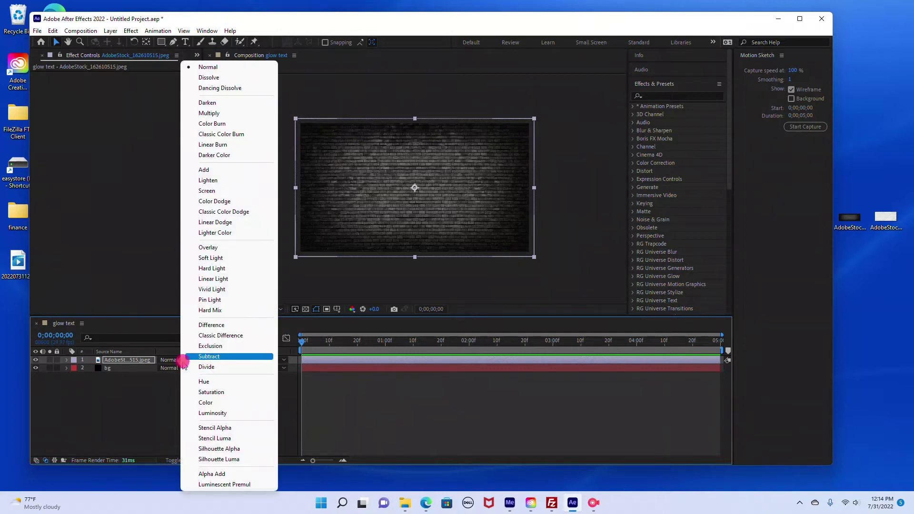
{"action": "left_click", "coordinate": [205, 248]}
{"action": "key", "text": "period"}
{"action": "key", "text": "period"}
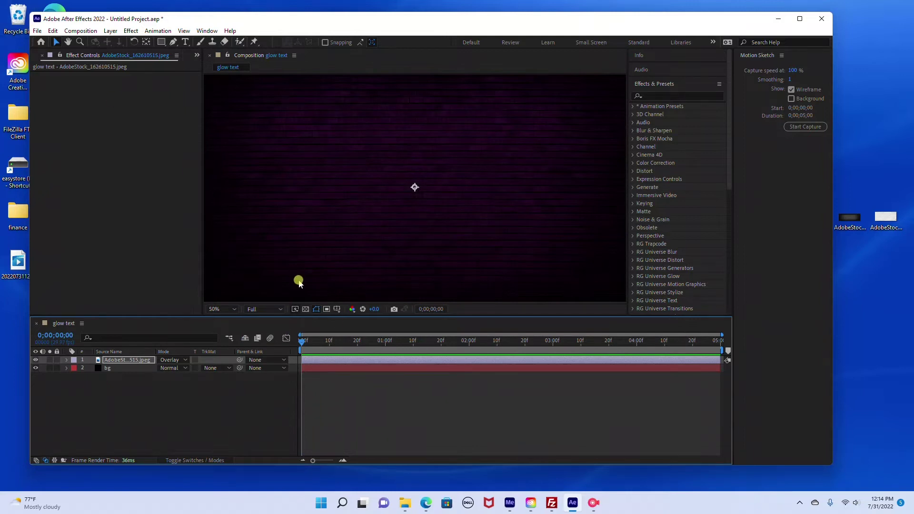
Step: Add a text layer reading GLOW and move it to about the centre of the brick wall
{"action": "left_click", "coordinate": [183, 43]}
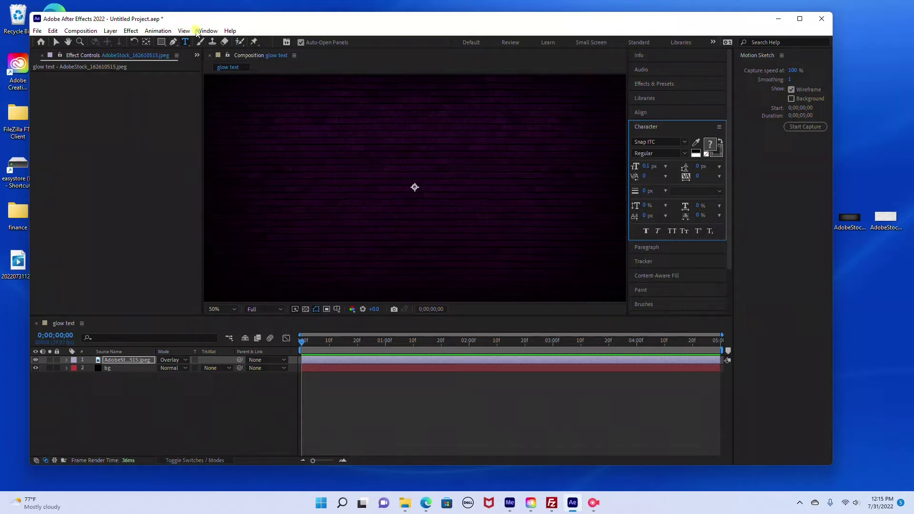
{"action": "left_click", "coordinate": [380, 171]}
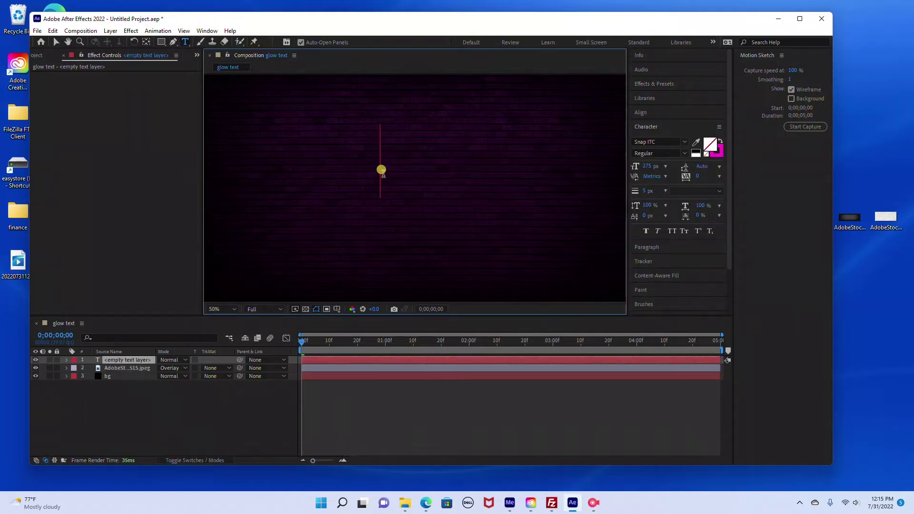
{"action": "type", "text": "g"}
{"action": "key", "text": "BackSpace"}
{"action": "type", "text": "GLOW"}
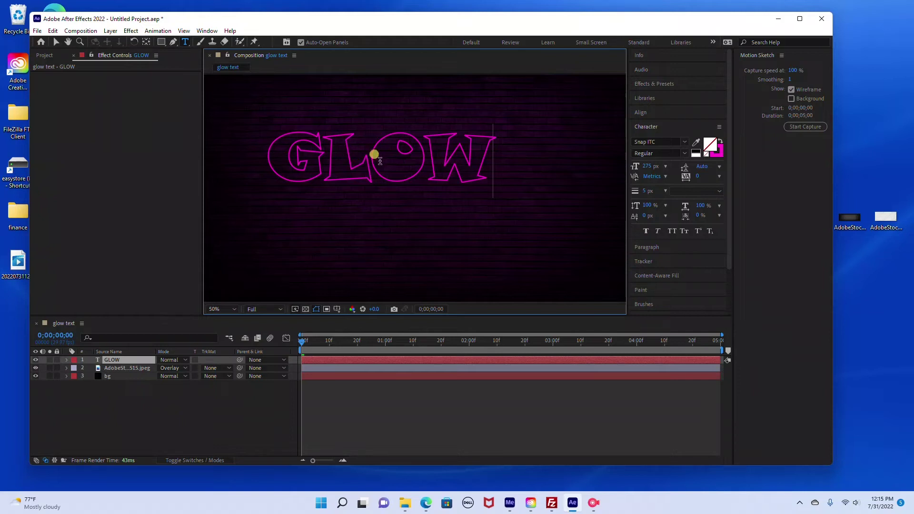
{"action": "left_click", "coordinate": [56, 41]}
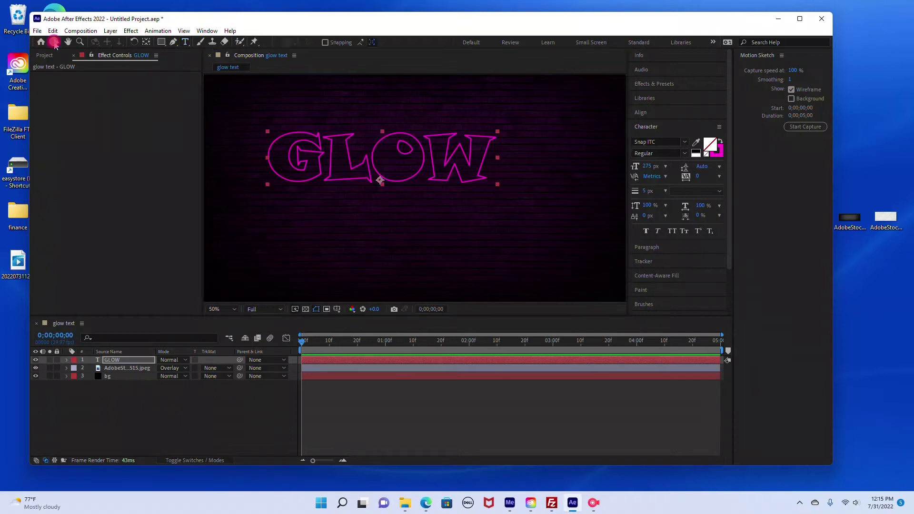
{"action": "left_click_drag", "start_coordinate": [293, 147], "coordinate": [355, 166]}
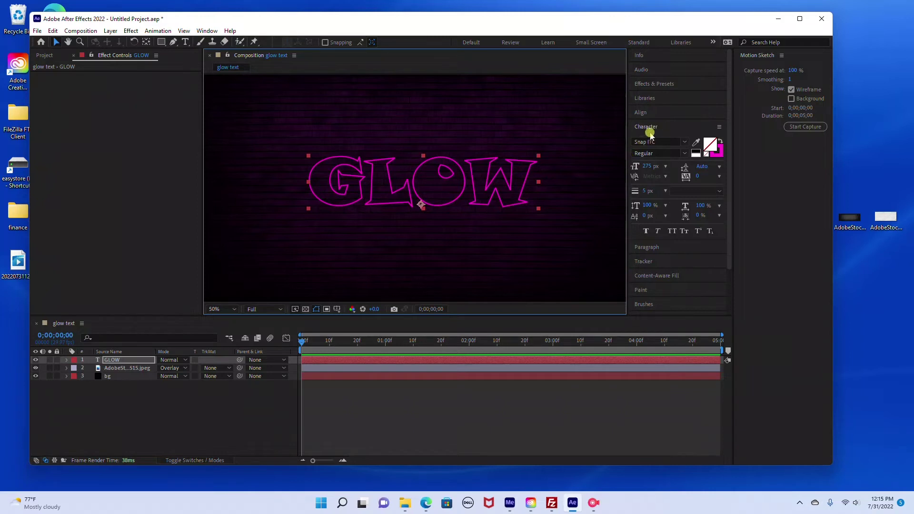
Step: Check the stroke colour of the GLOW text and the start colour of the bg layer's Gradient Ramp
{"action": "left_click", "coordinate": [207, 30]}
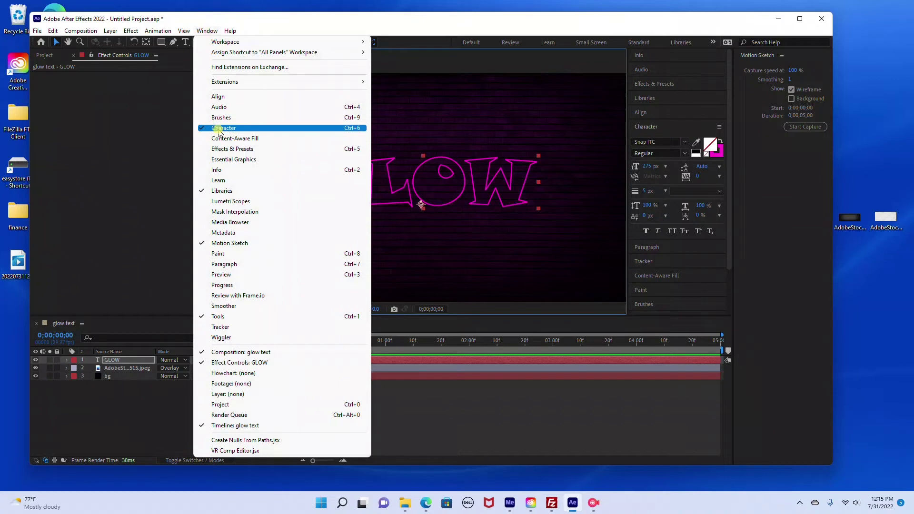
{"action": "left_click", "coordinate": [205, 31]}
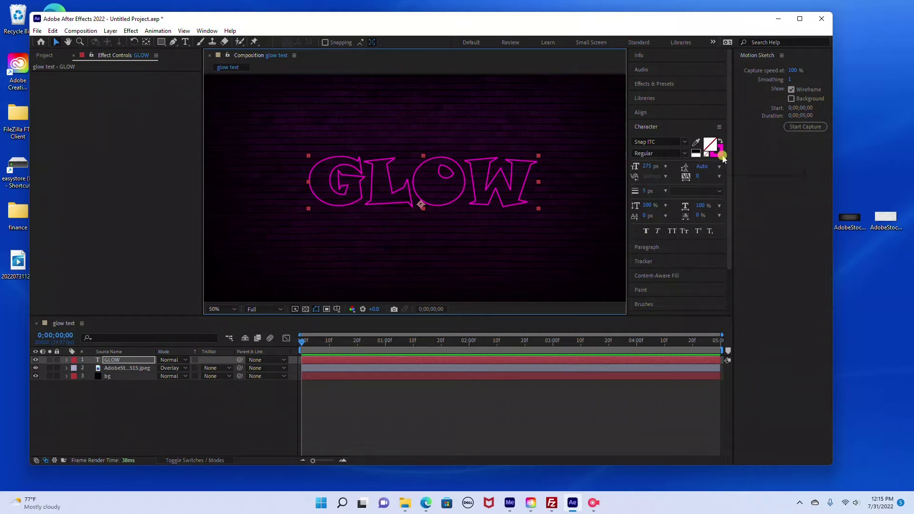
{"action": "left_click", "coordinate": [720, 155]}
{"action": "left_click", "coordinate": [720, 156]}
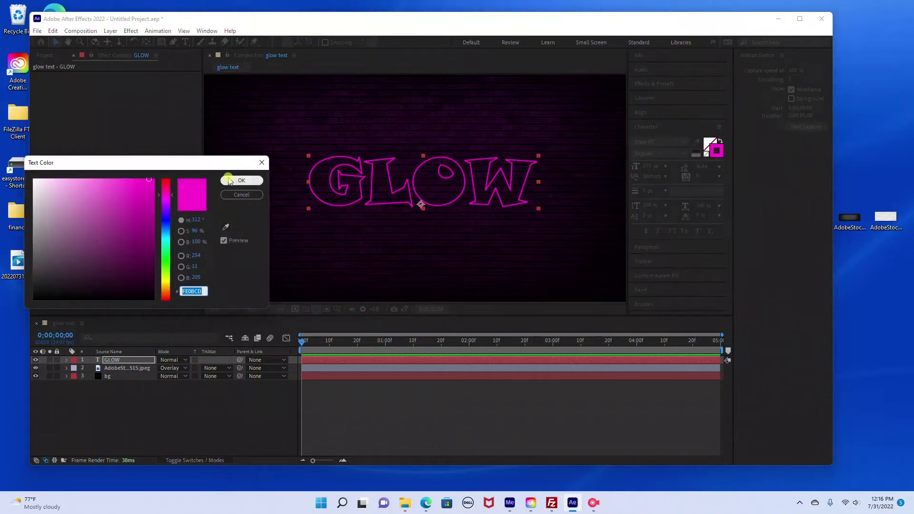
{"action": "left_click", "coordinate": [243, 184]}
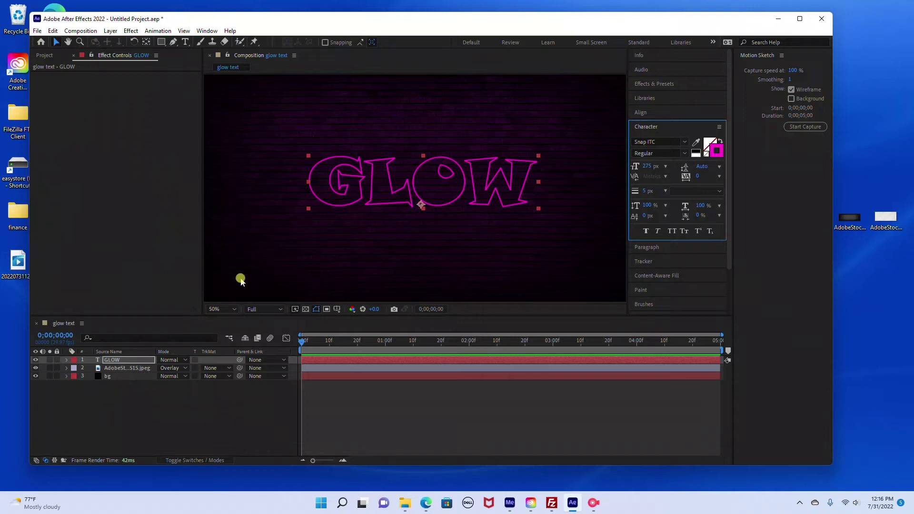
{"action": "left_click", "coordinate": [108, 377]}
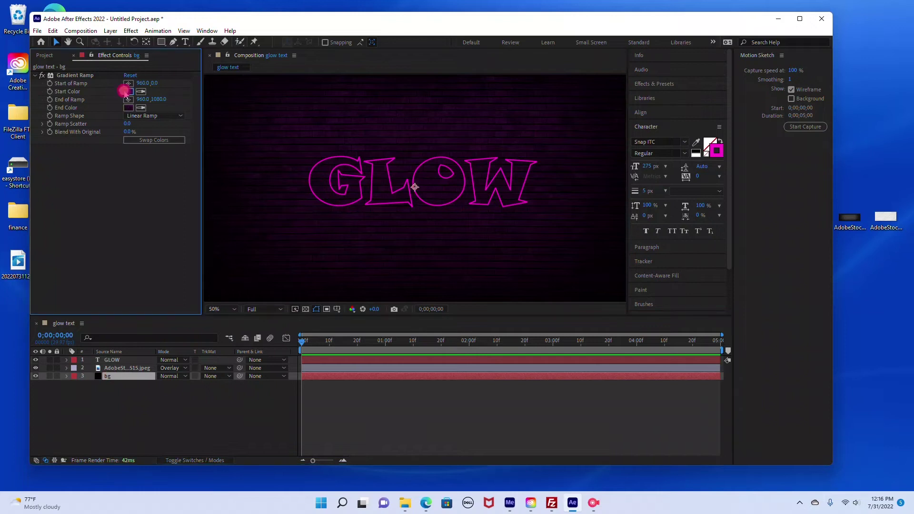
{"action": "left_click", "coordinate": [127, 92]}
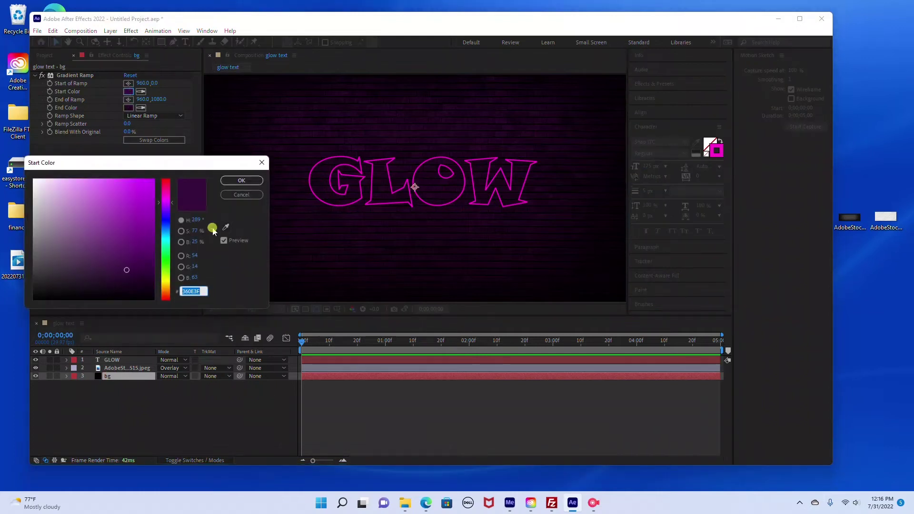
{"action": "left_click", "coordinate": [241, 182]}
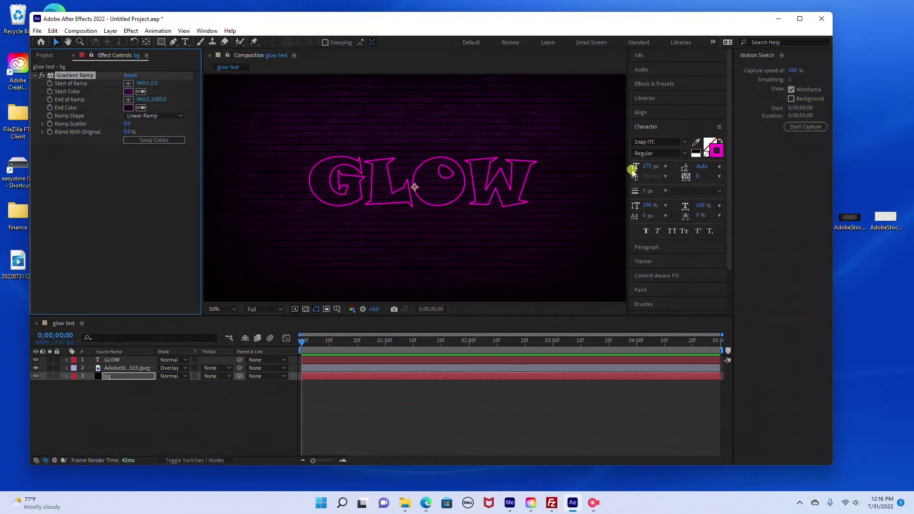
Step: Search the effects for glow and apply uni.Edge Glow to the GLOW text layer
{"action": "left_click", "coordinate": [123, 360]}
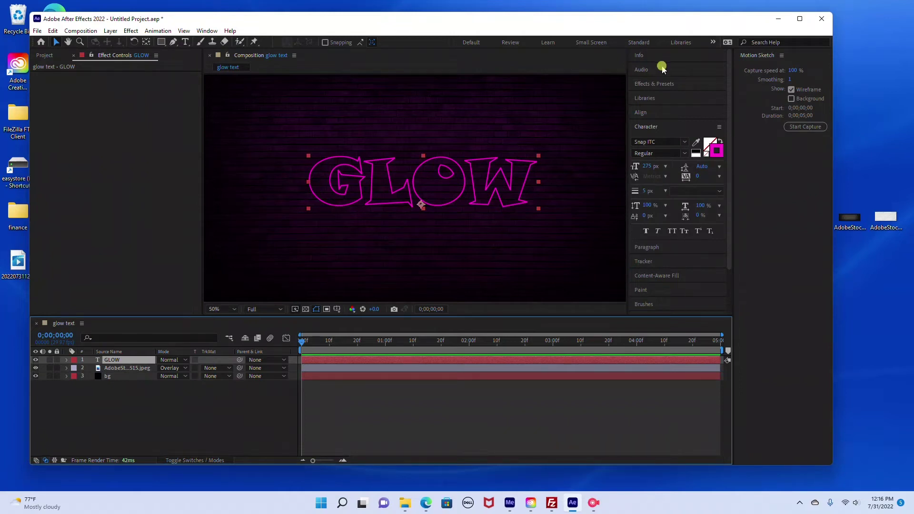
{"action": "left_click", "coordinate": [660, 95]}
{"action": "type", "text": "glow"}
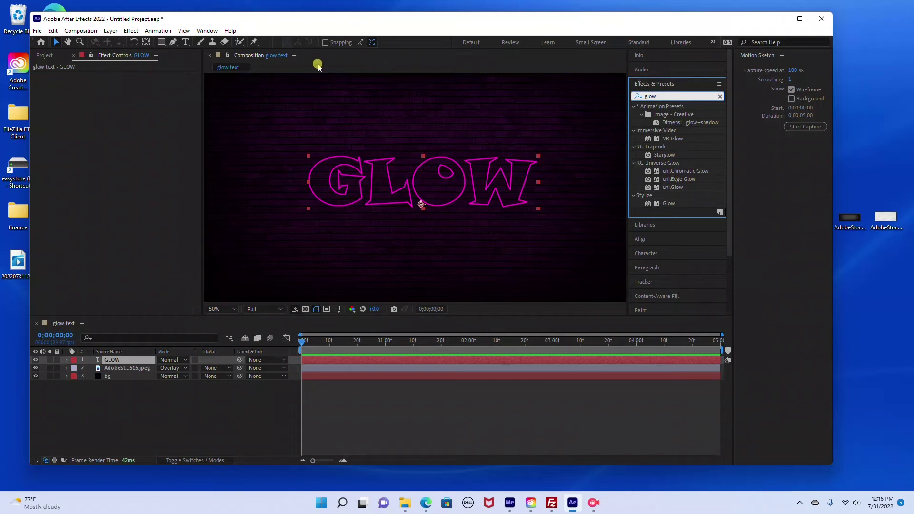
{"action": "left_click", "coordinate": [207, 30]}
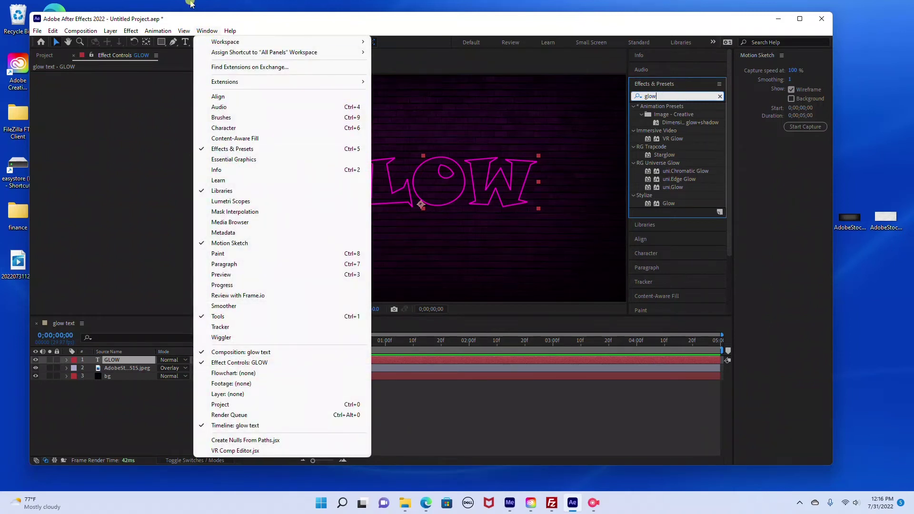
{"action": "left_click", "coordinate": [206, 30]}
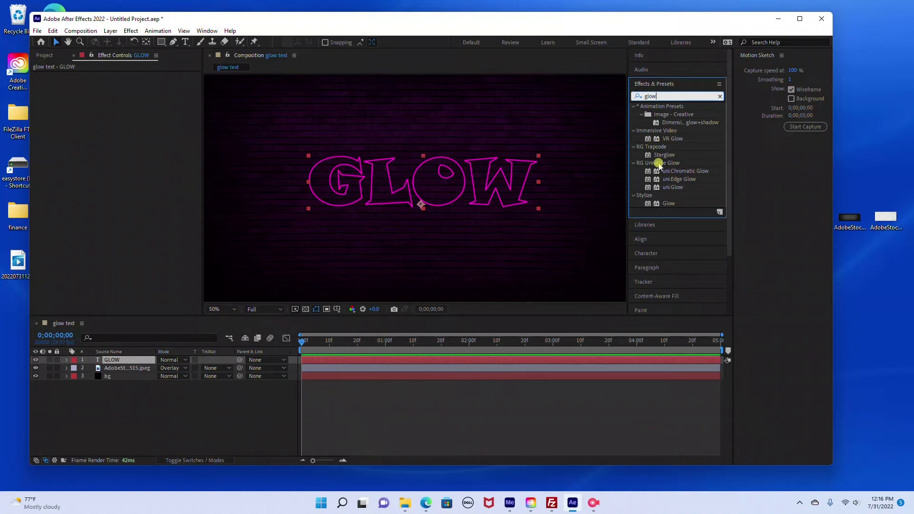
{"action": "left_click", "coordinate": [680, 180]}
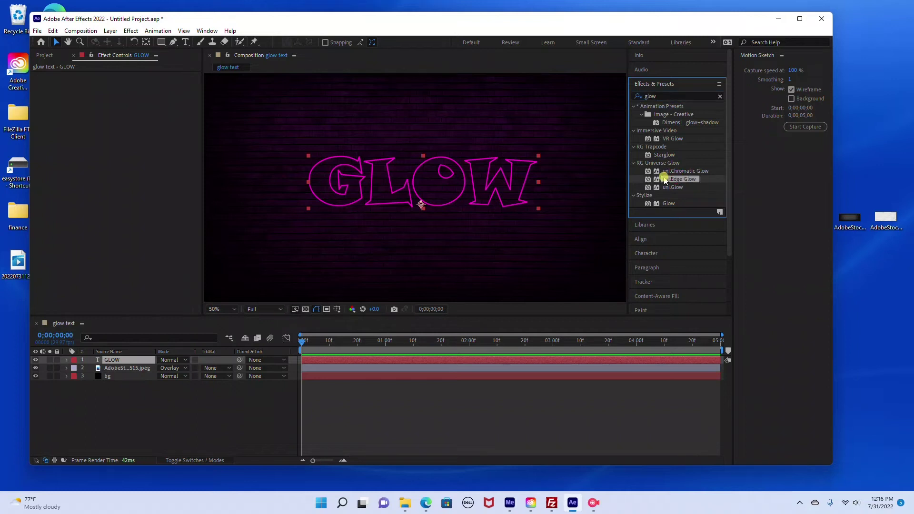
{"action": "left_click_drag", "start_coordinate": [673, 182], "coordinate": [124, 360]}
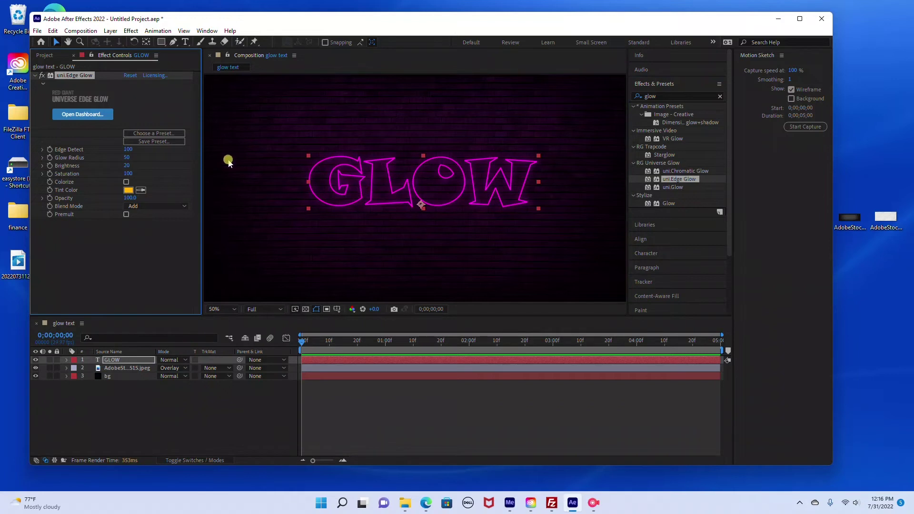
Step: Browse the Edge Glow presets, apply the Intense preset to the GLOW text, and close the RG Universe Dashboard
{"action": "left_click", "coordinate": [145, 135]}
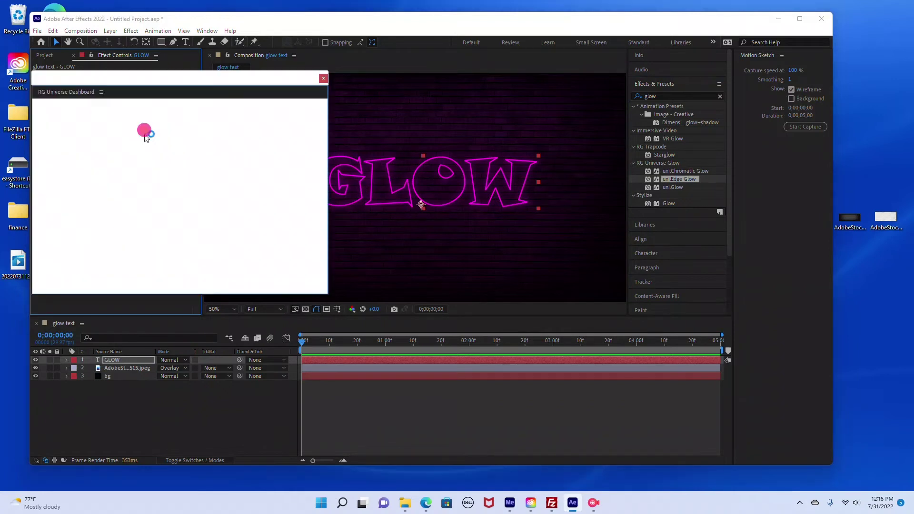
{"action": "left_click", "coordinate": [190, 169]}
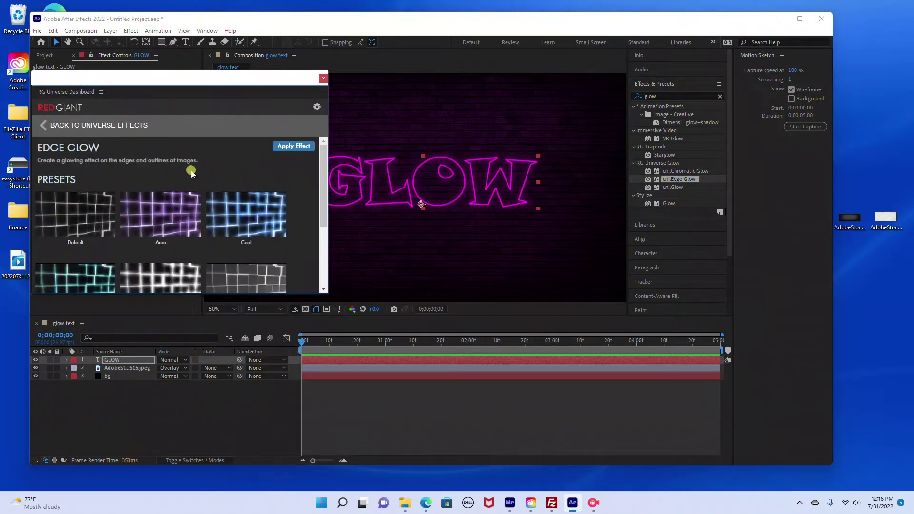
{"action": "scroll", "coordinate": [191, 199], "scroll_direction": "down", "scroll_amount": 2}
{"action": "scroll", "coordinate": [143, 181], "scroll_direction": "up", "scroll_amount": 3}
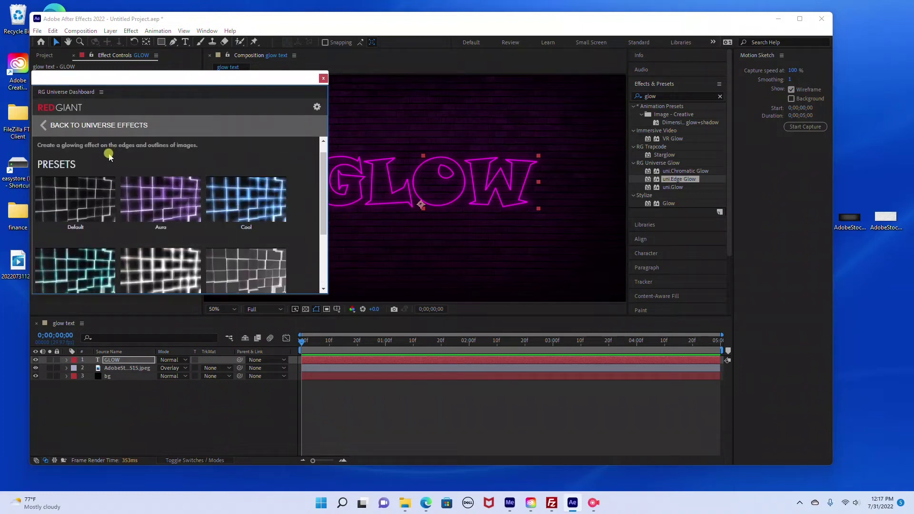
{"action": "scroll", "coordinate": [137, 239], "scroll_direction": "down", "scroll_amount": 2}
{"action": "scroll", "coordinate": [135, 239], "scroll_direction": "down", "scroll_amount": 1}
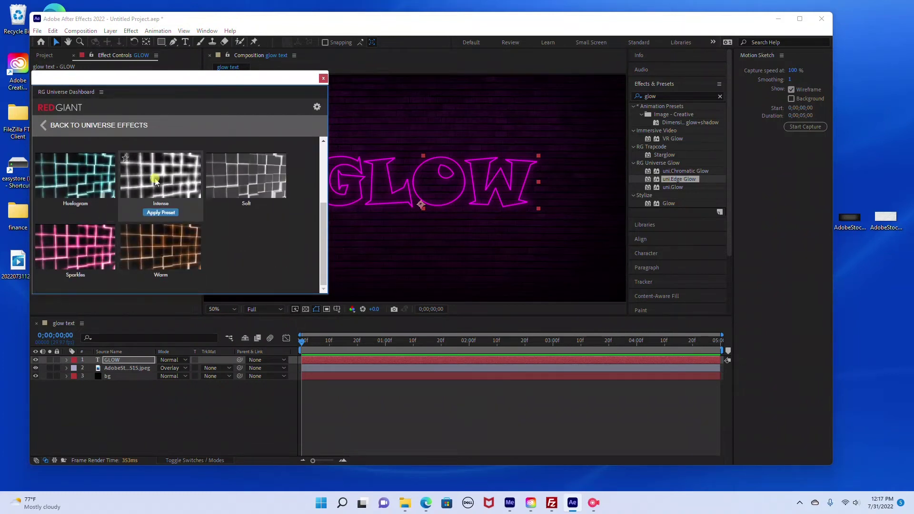
{"action": "left_click", "coordinate": [155, 214]}
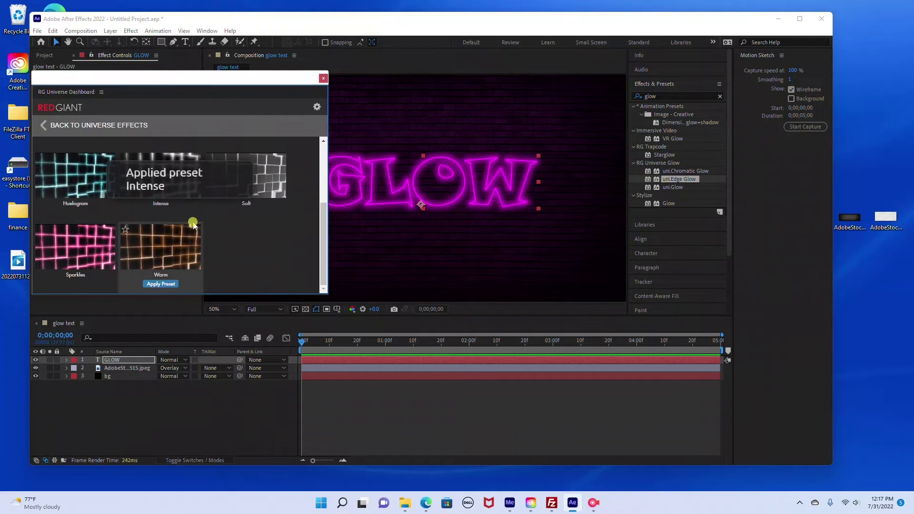
{"action": "left_click", "coordinate": [324, 79]}
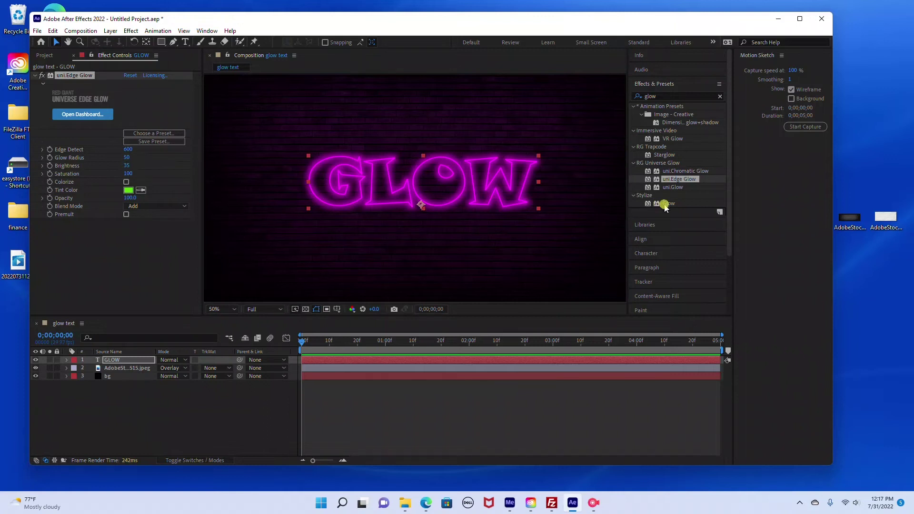
Step: Apply the Trapcode Starglow effect to the GLOW text layer and choose its Red preset
{"action": "left_click", "coordinate": [661, 155]}
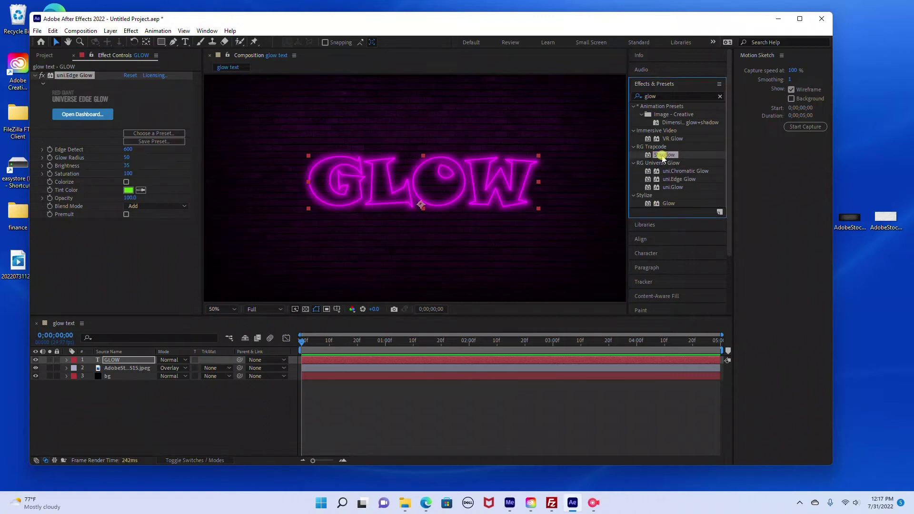
{"action": "left_click_drag", "start_coordinate": [670, 157], "coordinate": [132, 359]}
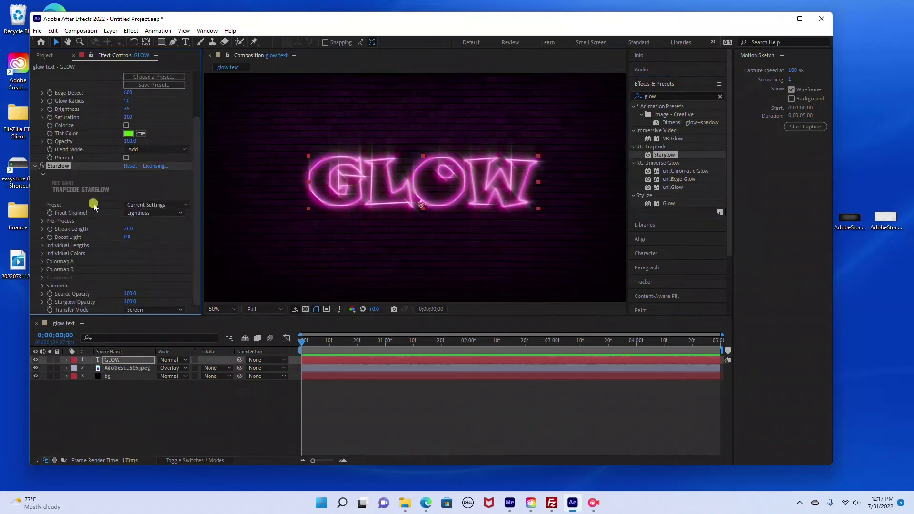
{"action": "left_click", "coordinate": [174, 205]}
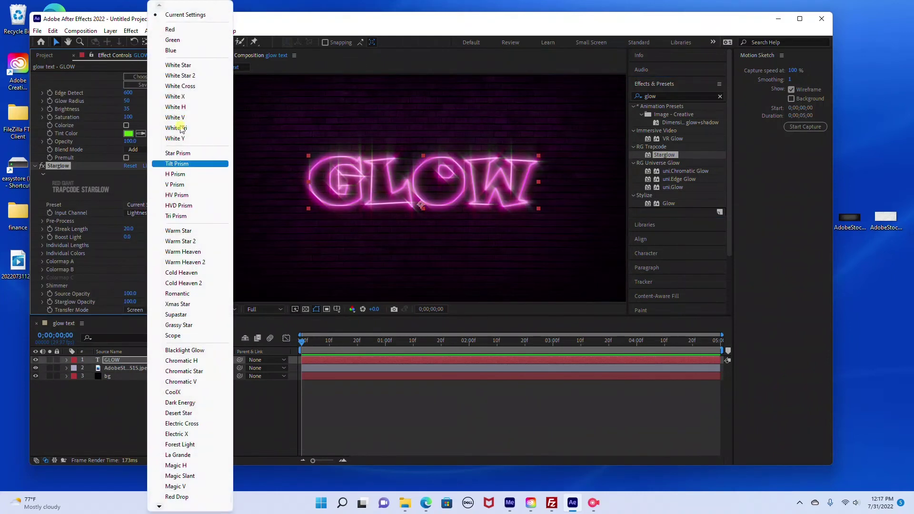
{"action": "left_click", "coordinate": [177, 30]}
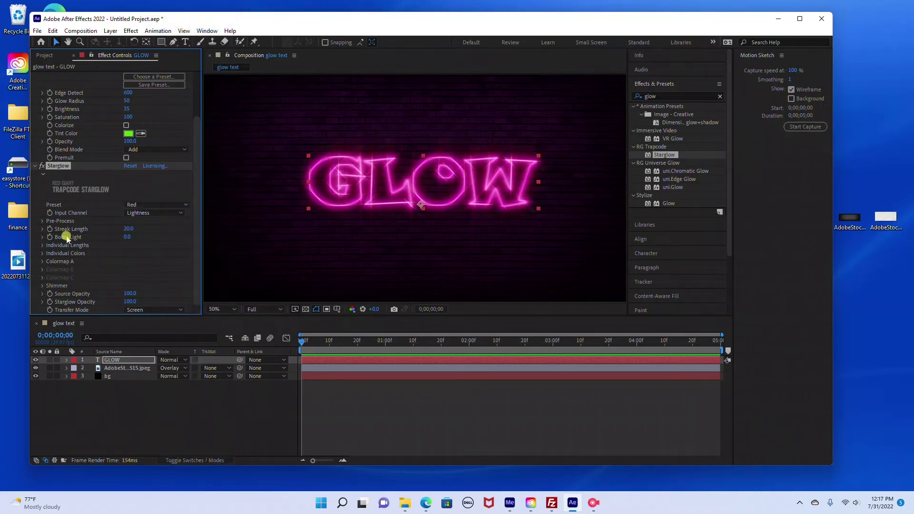
Step: Set Starglow's Streak Length to 0.2 and collapse the effect's settings
{"action": "left_click", "coordinate": [128, 229]}
{"action": "type", "text": ".2"}
{"action": "key", "text": "Return"}
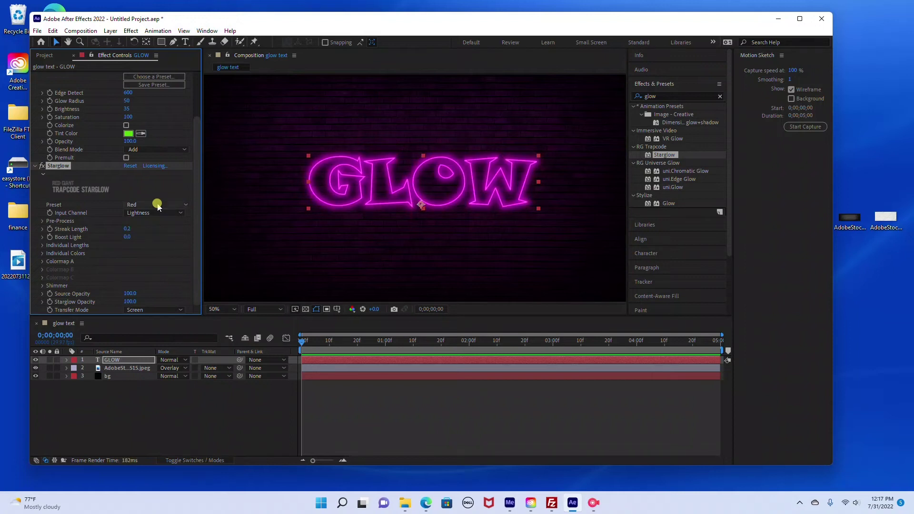
{"action": "left_click", "coordinate": [34, 167]}
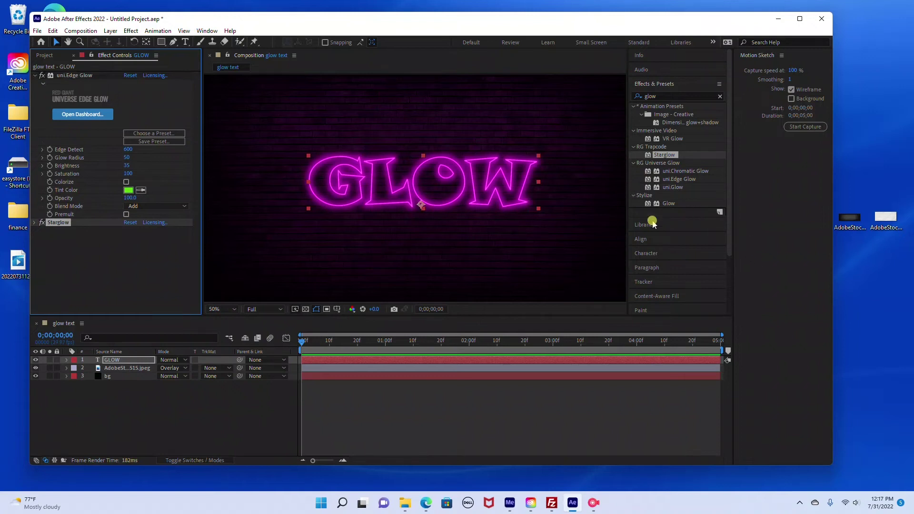
Step: Apply the Stylize Glow effect to the GLOW text layer and set its Glow Intensity to 0.5
{"action": "left_click", "coordinate": [666, 203]}
{"action": "left_click_drag", "start_coordinate": [673, 208], "coordinate": [125, 368]}
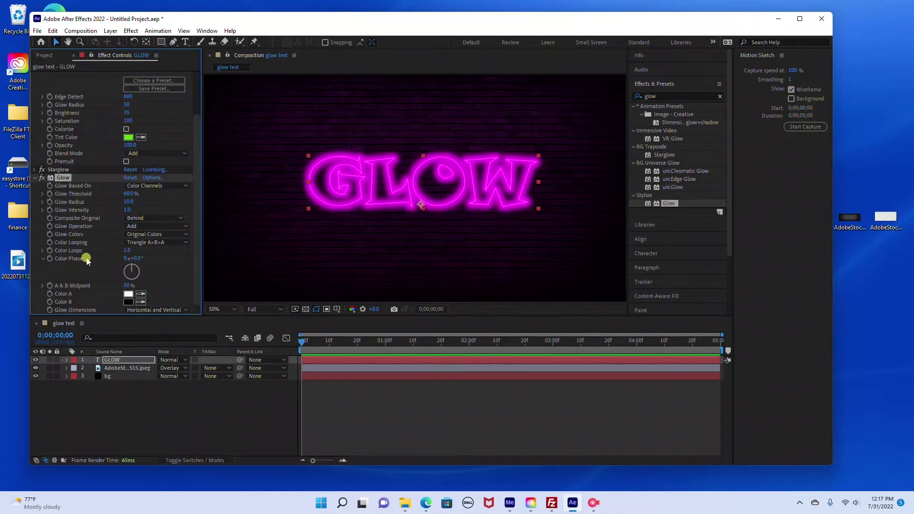
{"action": "left_click", "coordinate": [129, 209]}
{"action": "key", "text": "Return"}
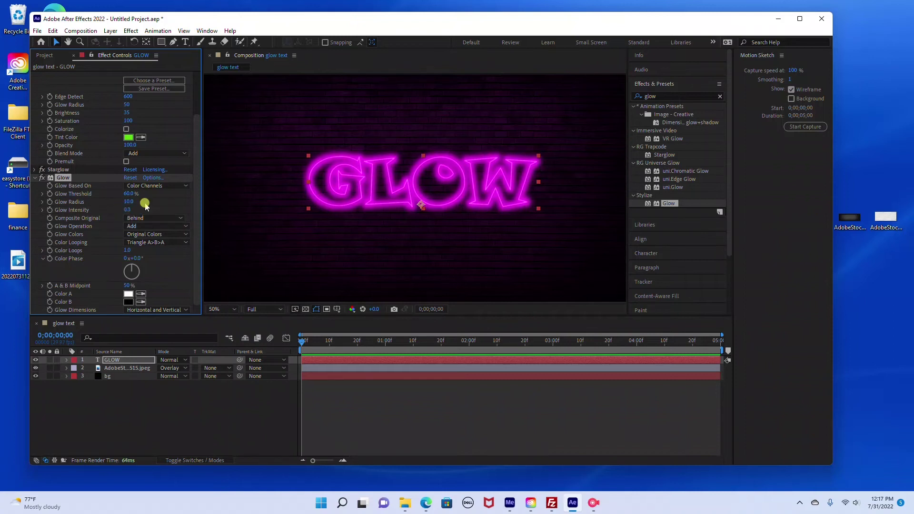
Step: Set the Glow effect's threshold to 25%, radius to 5 and intensity to 0.3, and collapse its settings
{"action": "key", "text": "shift+Tab"}
{"action": "left_click", "coordinate": [126, 195]}
{"action": "type", "text": "25"}
{"action": "key", "text": "Return"}
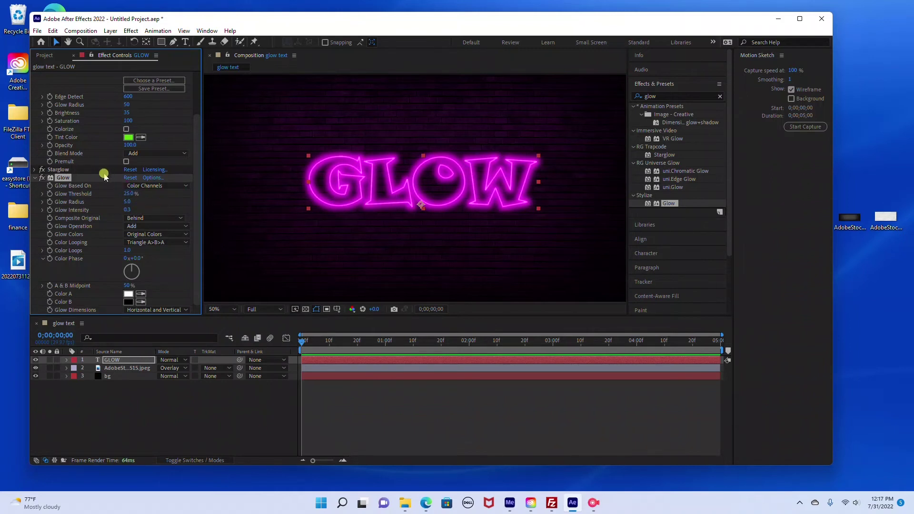
{"action": "left_click", "coordinate": [34, 178]}
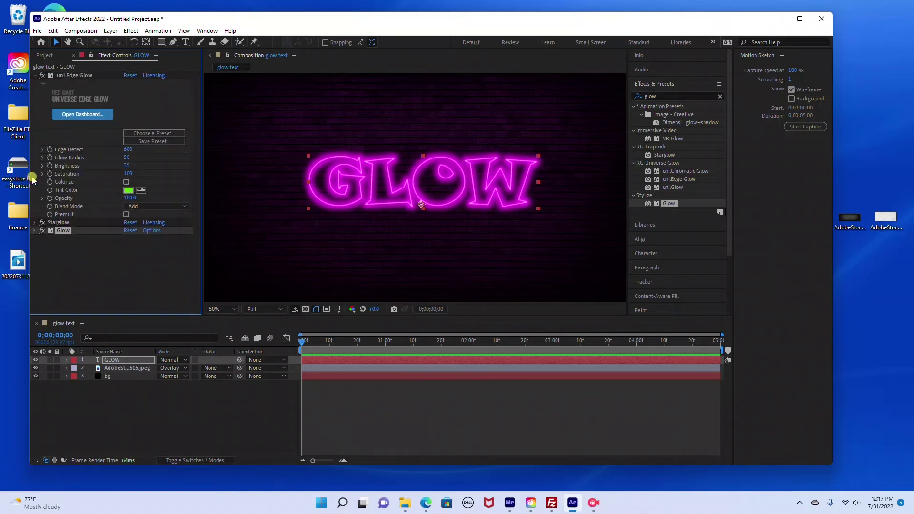
Step: Turn the Glow effect off and on to compare the GLOW text with and without it
{"action": "left_click", "coordinate": [40, 231]}
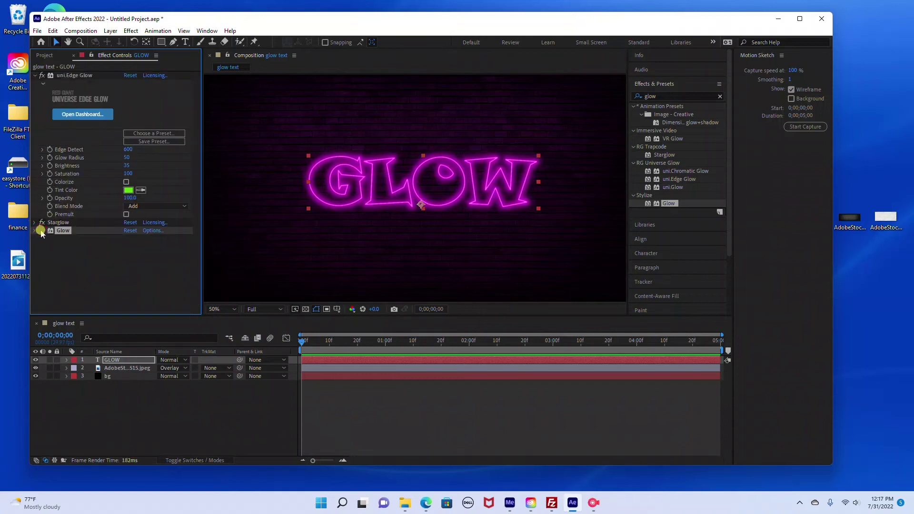
{"action": "left_click", "coordinate": [41, 231]}
{"action": "left_click", "coordinate": [41, 231]}
{"action": "left_click", "coordinate": [64, 231]}
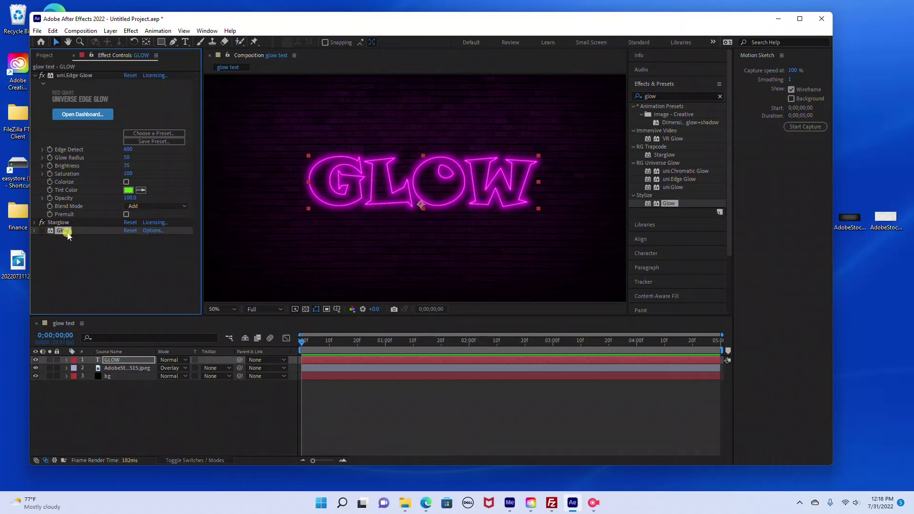
{"action": "left_click", "coordinate": [42, 231]}
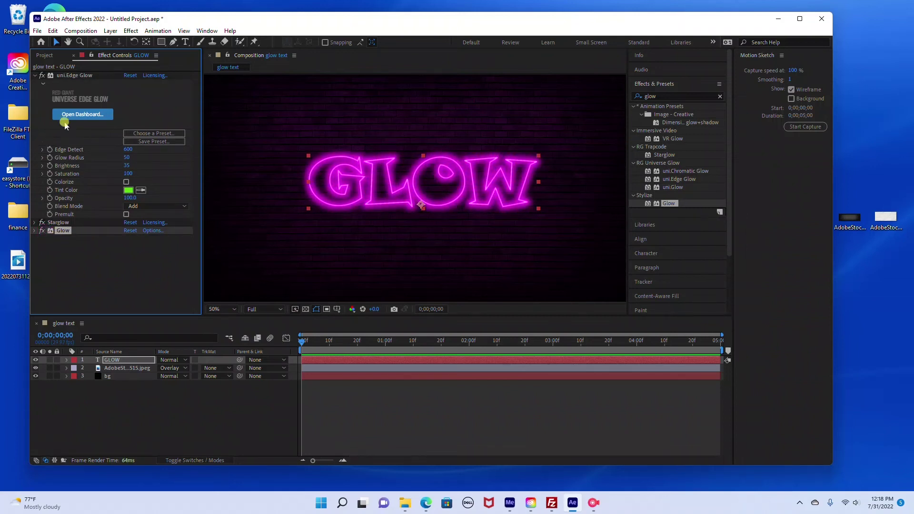
Step: Set Edge Glow's Edge Detect to 350 and its Glow Radius to 40
{"action": "left_click", "coordinate": [129, 149]}
{"action": "type", "text": "350"}
{"action": "key", "text": "Return"}
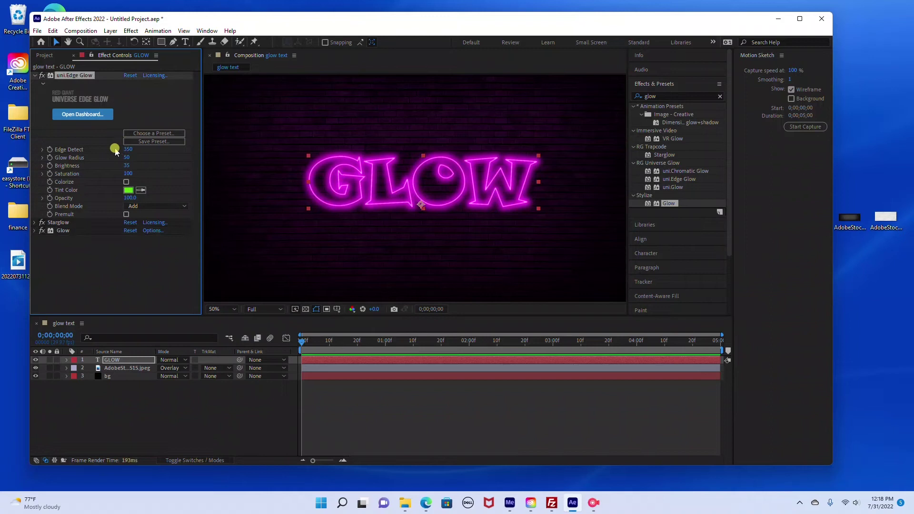
{"action": "left_click", "coordinate": [127, 157]}
{"action": "type", "text": "40"}
{"action": "key", "text": "Return"}
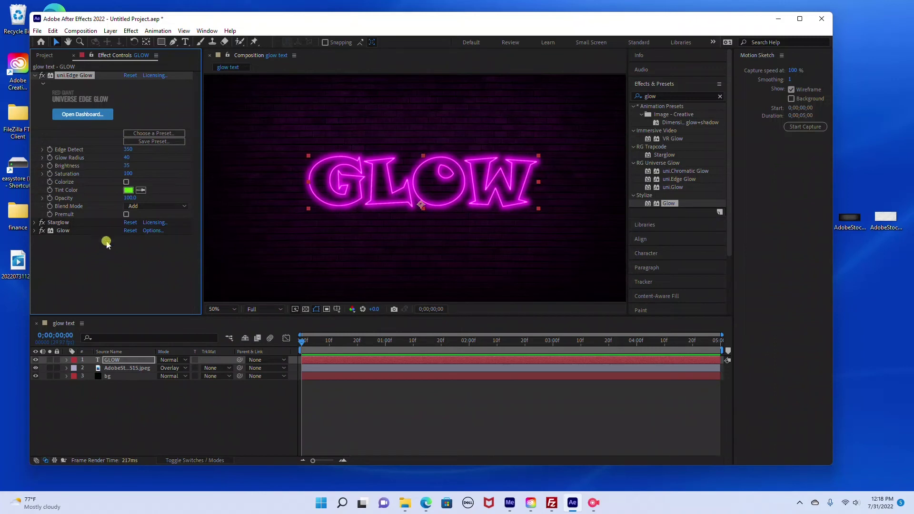
Step: Deselect the text layer, clear the effects search and expand the Scale group of the Text animation presets
{"action": "mouse_move", "coordinate": [305, 343]}
{"action": "left_mouse_down"}
{"action": "mouse_move", "coordinate": [379, 348]}
{"action": "mouse_move", "coordinate": [290, 343]}
{"action": "left_mouse_up"}
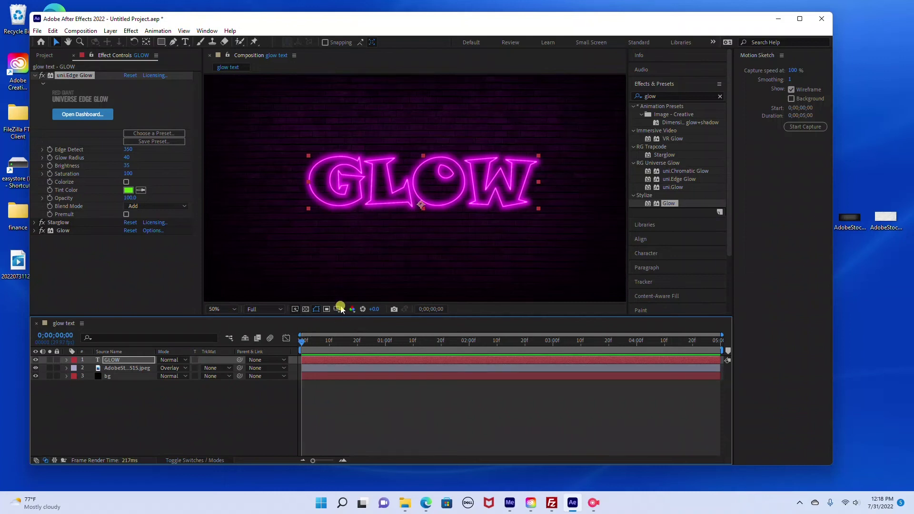
{"action": "left_click_drag", "start_coordinate": [301, 340], "coordinate": [262, 310]}
{"action": "left_click", "coordinate": [203, 430]}
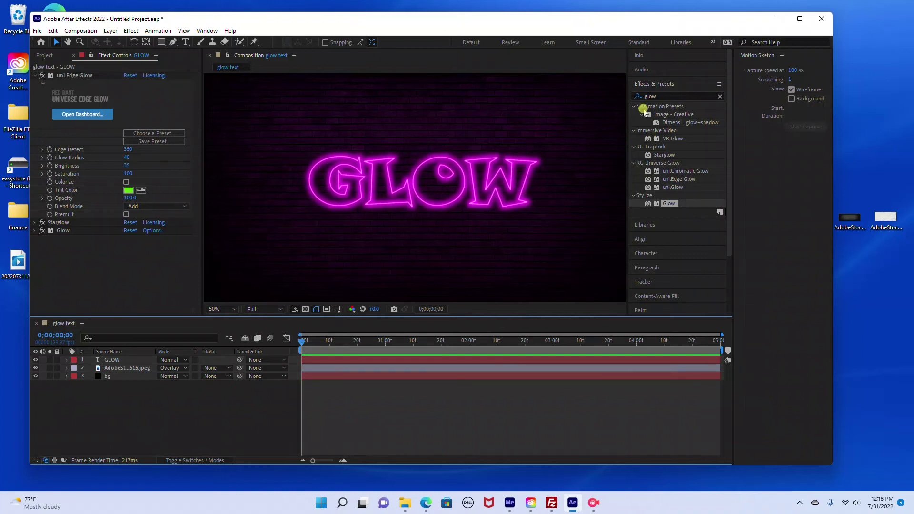
{"action": "left_click", "coordinate": [720, 96]}
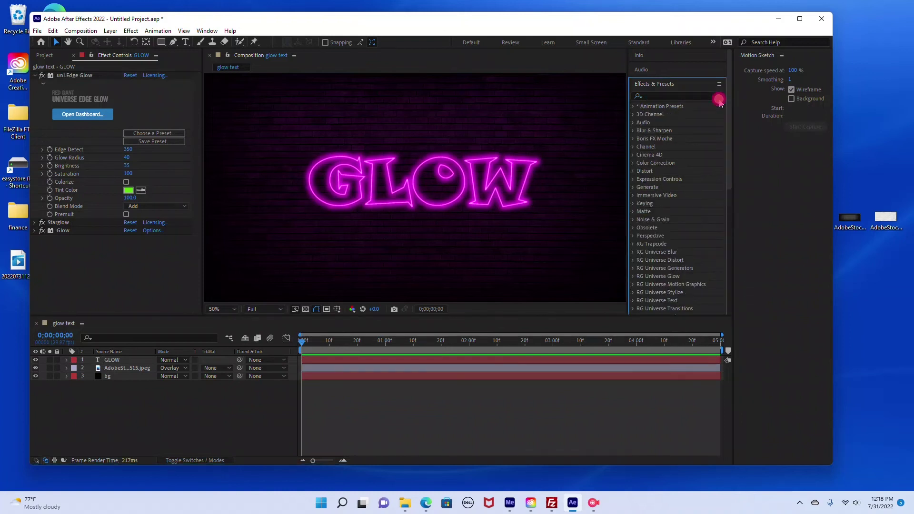
{"action": "left_click", "coordinate": [633, 106]}
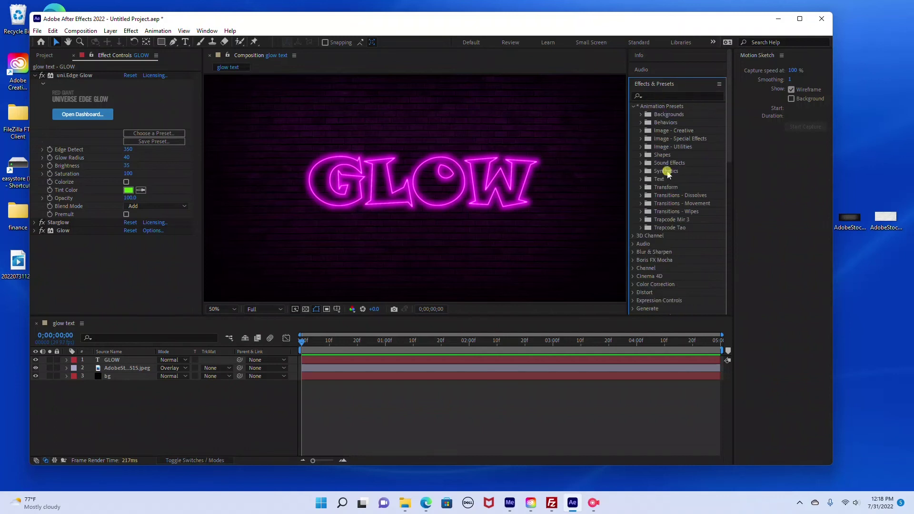
{"action": "left_click", "coordinate": [641, 180]}
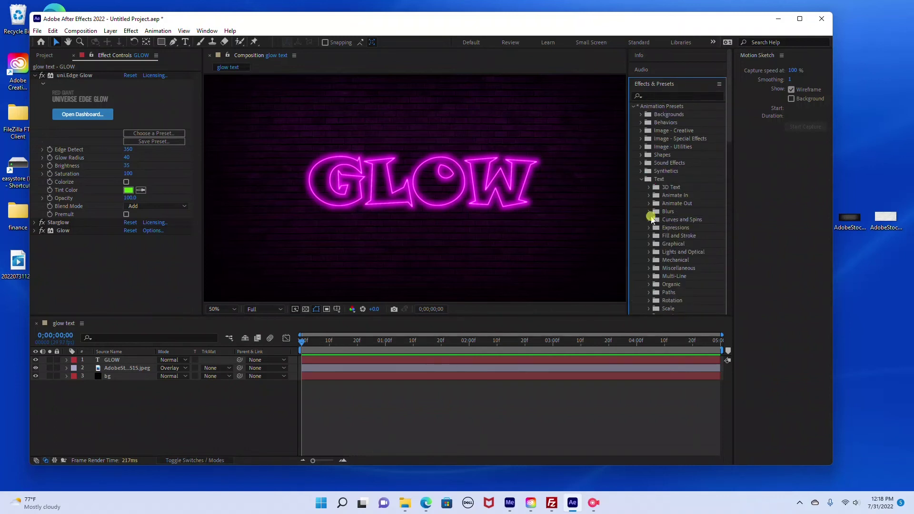
{"action": "scroll", "coordinate": [650, 217], "scroll_direction": "down", "scroll_amount": 1}
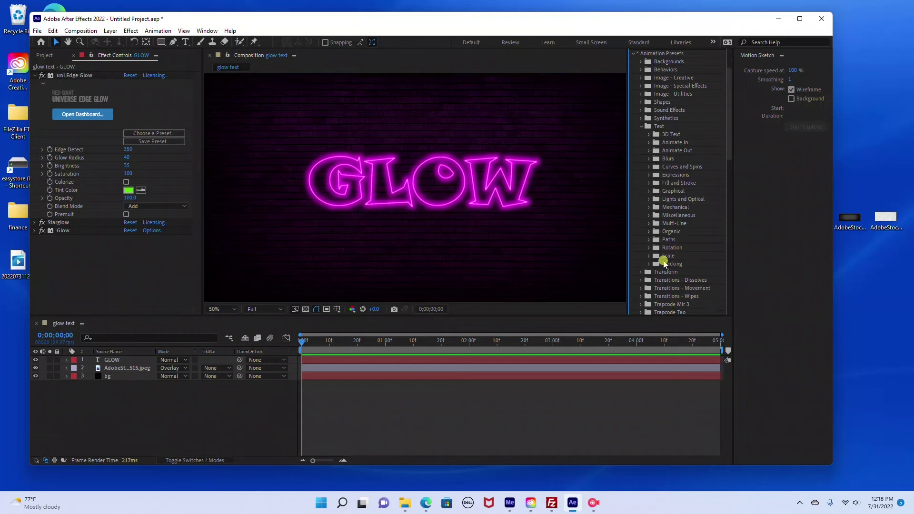
{"action": "left_click", "coordinate": [648, 256]}
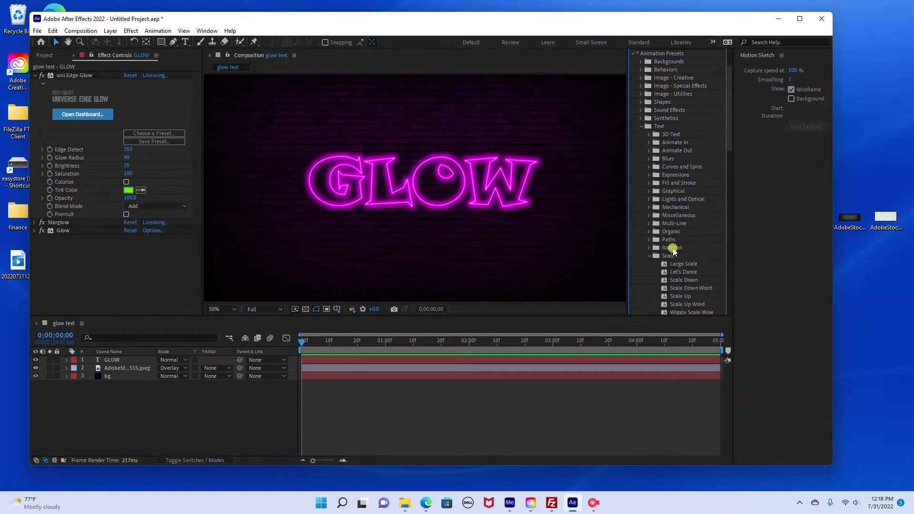
{"action": "scroll", "coordinate": [683, 247], "scroll_direction": "down", "scroll_amount": 1}
Step: Apply the Scale Up preset to the GLOW text layer and scrub through the timeline to preview the animation
{"action": "left_click", "coordinate": [681, 271]}
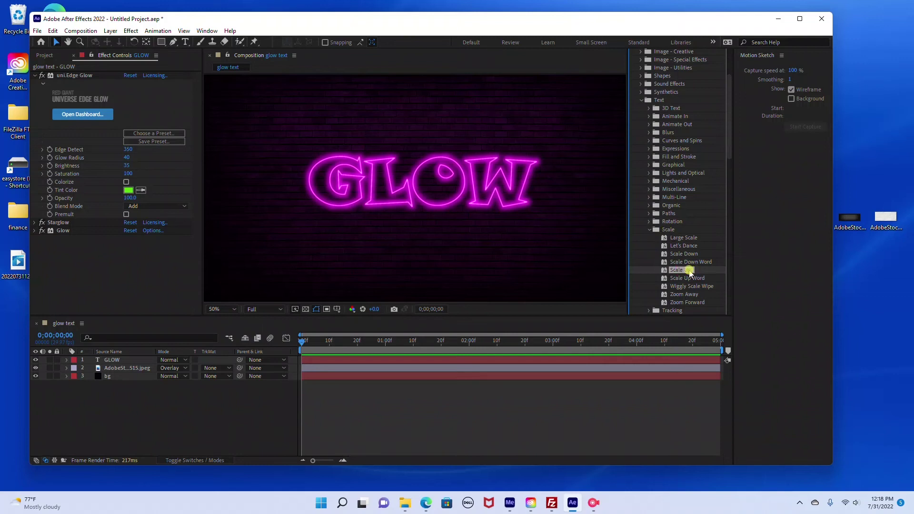
{"action": "left_click_drag", "start_coordinate": [690, 272], "coordinate": [111, 361]}
{"action": "left_click_drag", "start_coordinate": [302, 341], "coordinate": [584, 361]}
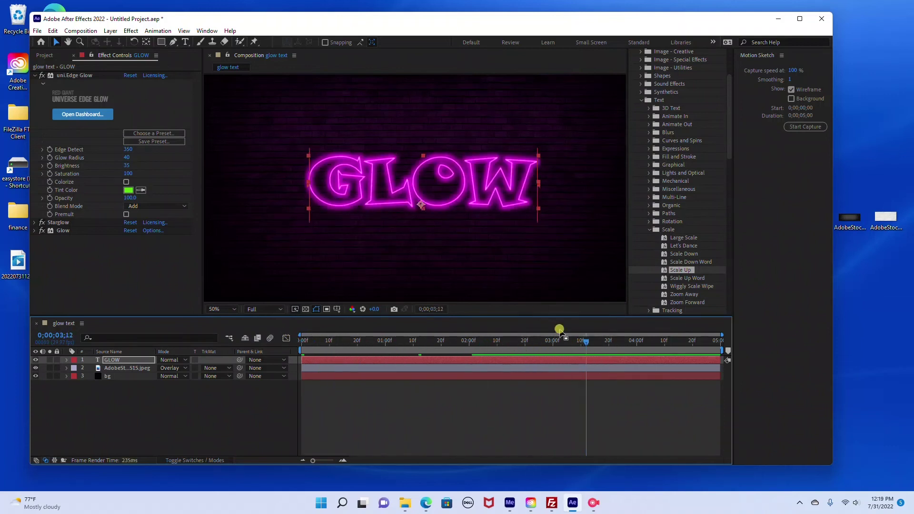
{"action": "left_click_drag", "start_coordinate": [585, 342], "coordinate": [537, 342]}
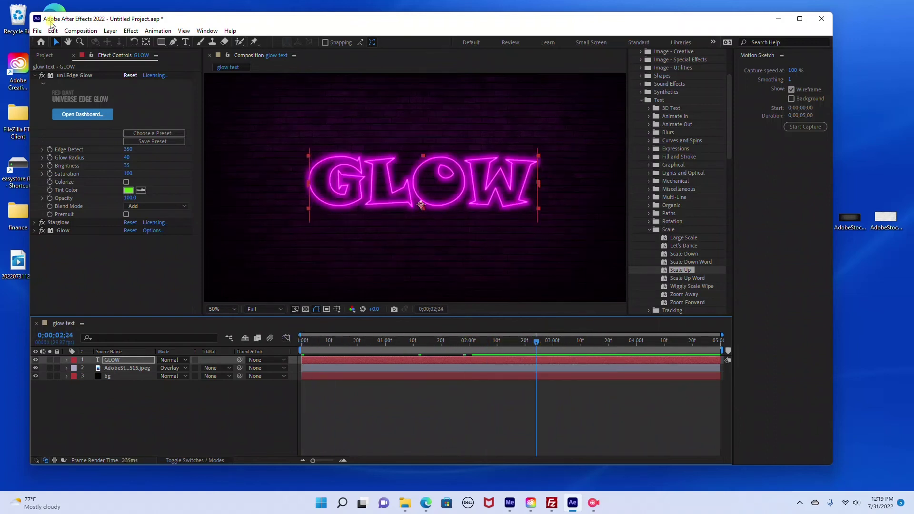
Step: Send the composition to Adobe Media Encoder, set its format to H.264, start the queue and return to After Effects
{"action": "left_click", "coordinate": [36, 31]}
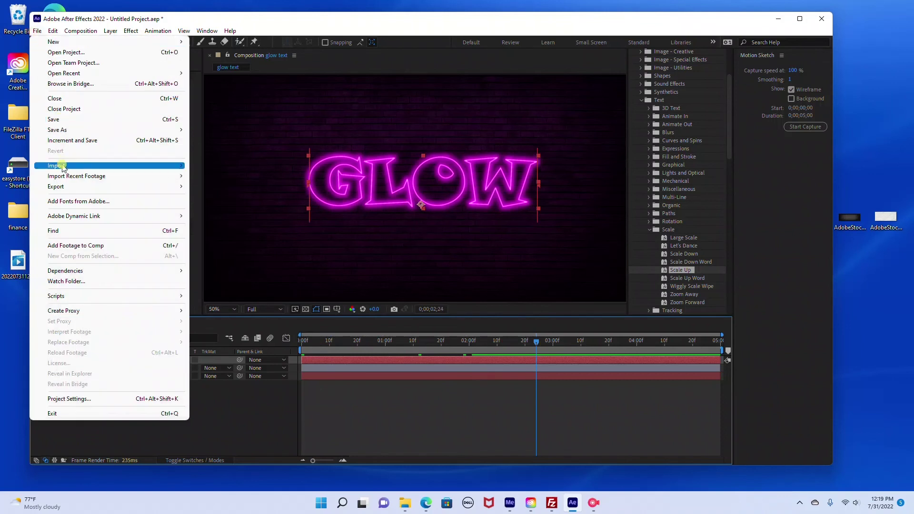
{"action": "mouse_move", "coordinate": [66, 191]}
{"action": "left_click", "coordinate": [210, 188]}
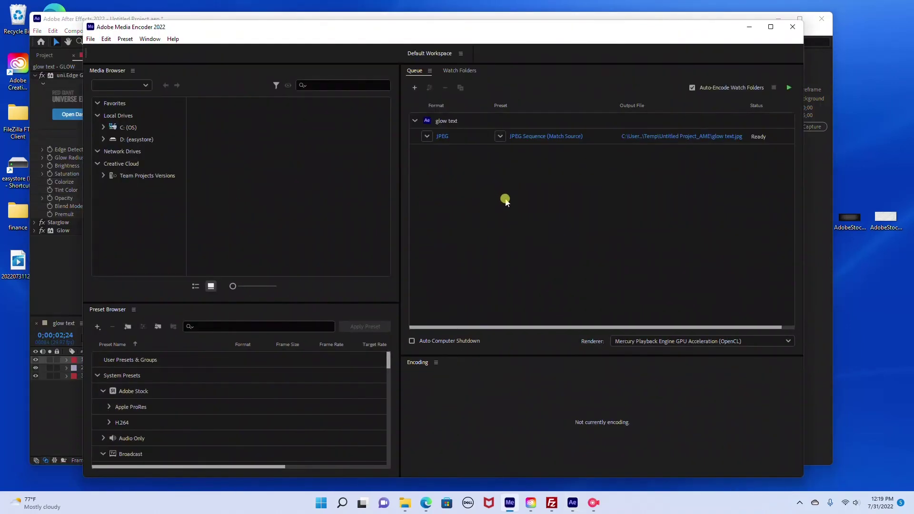
{"action": "left_click", "coordinate": [427, 136]}
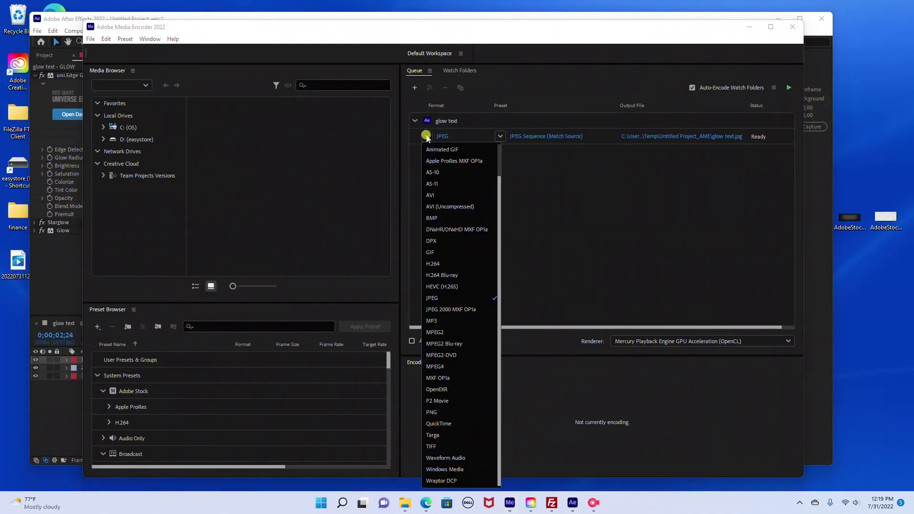
{"action": "left_click", "coordinate": [464, 264]}
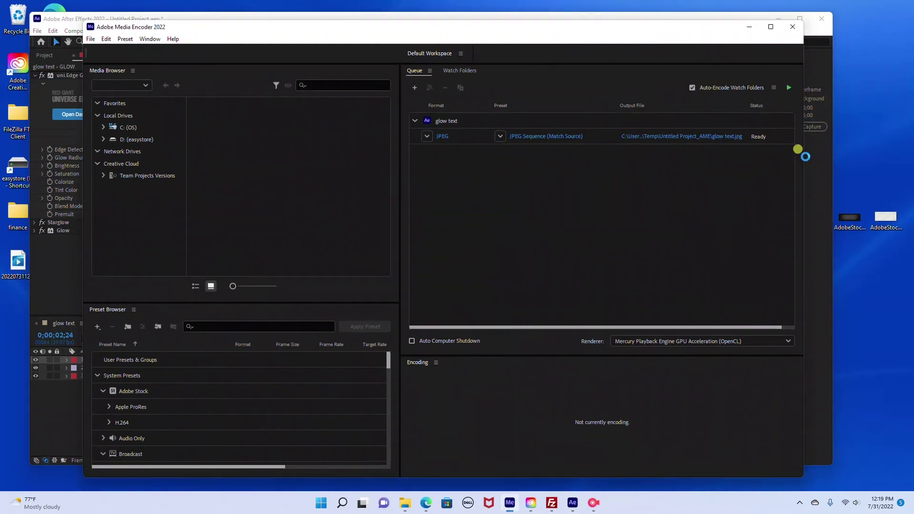
{"action": "left_click", "coordinate": [789, 89]}
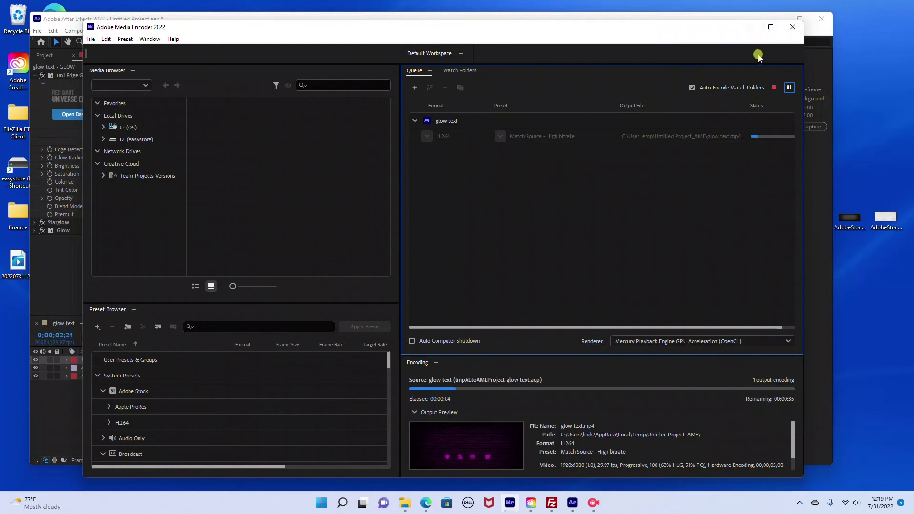
{"action": "left_click", "coordinate": [750, 27]}
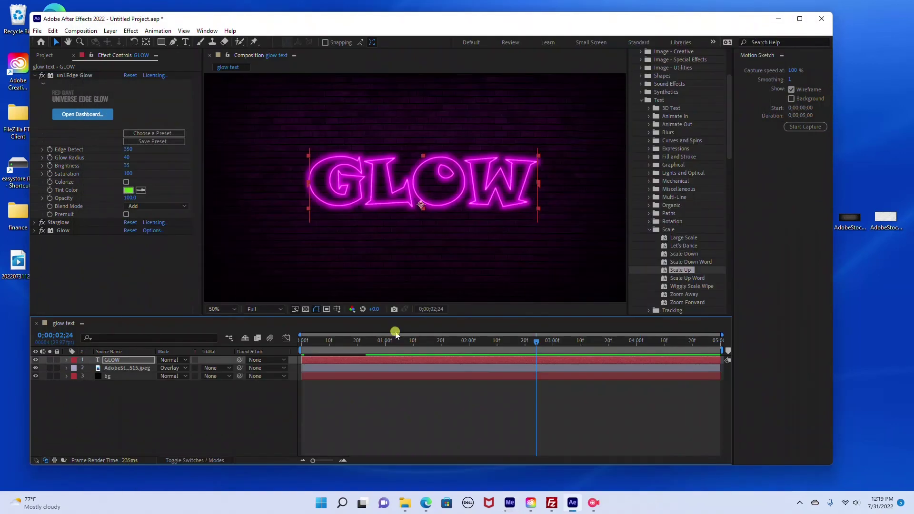
Step: Deselect the GLOW layer and undo applying the animation preset
{"action": "left_click", "coordinate": [174, 409]}
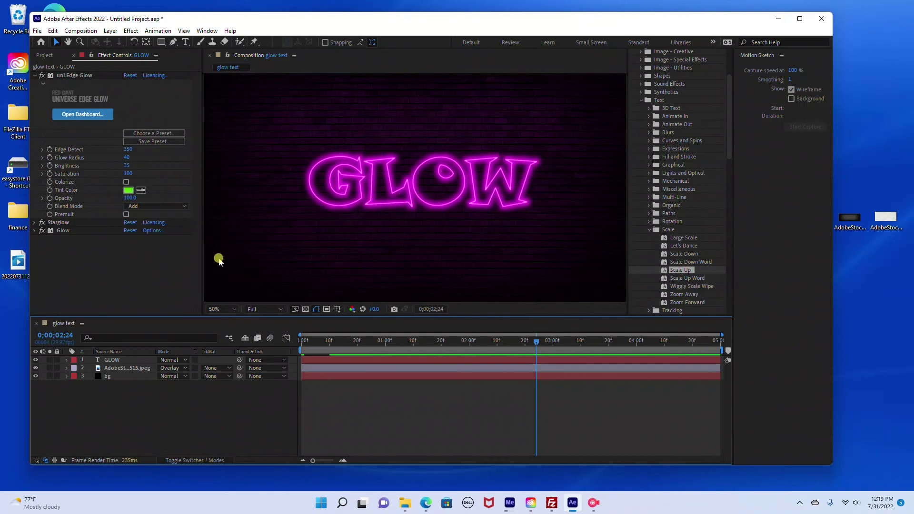
{"action": "left_click", "coordinate": [53, 32]}
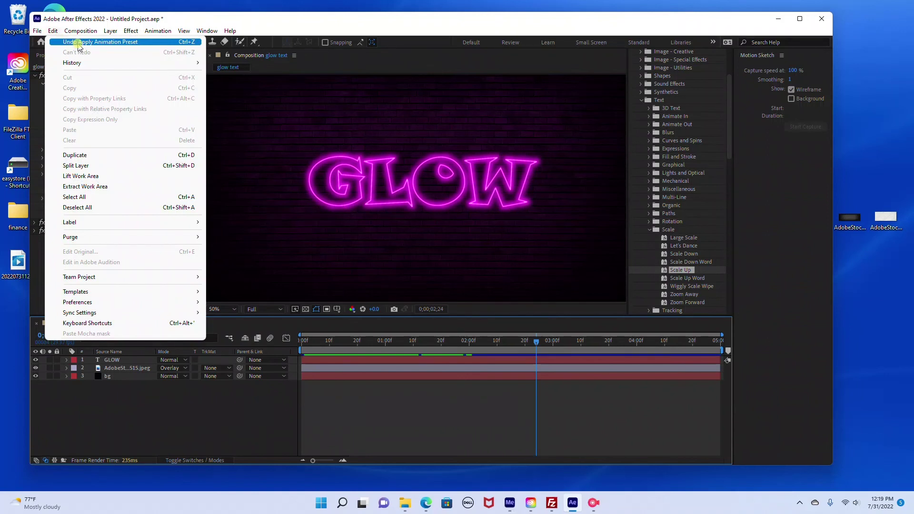
{"action": "left_click", "coordinate": [78, 42]}
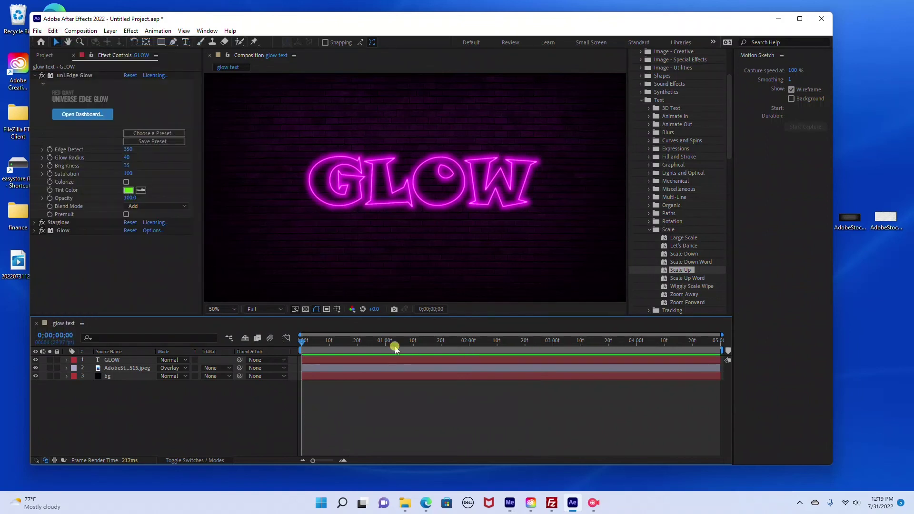
Step: Set the glow text composition's duration to a single frame, 0;00;00;01, in the composition settings
{"action": "left_click", "coordinate": [345, 222]}
{"action": "key", "text": "comma"}
{"action": "left_click", "coordinate": [77, 31]}
{"action": "left_click", "coordinate": [113, 58]}
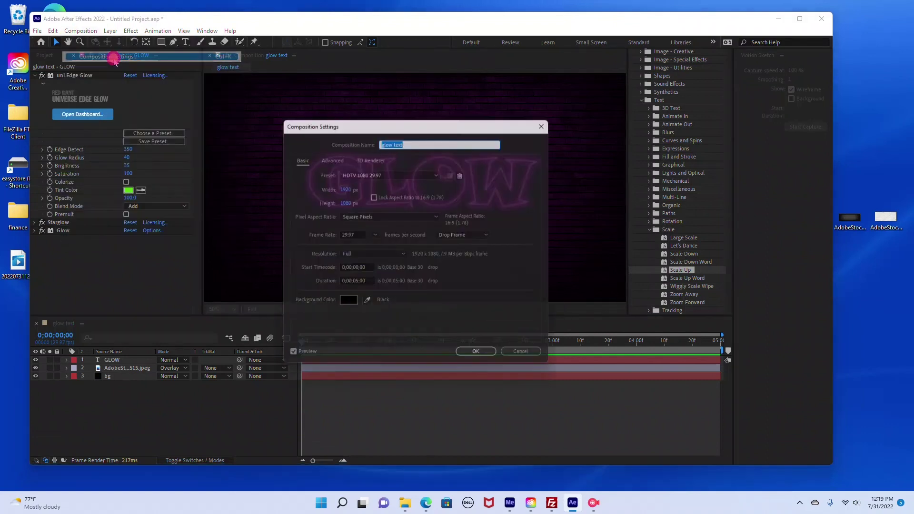
{"action": "left_click", "coordinate": [355, 285]}
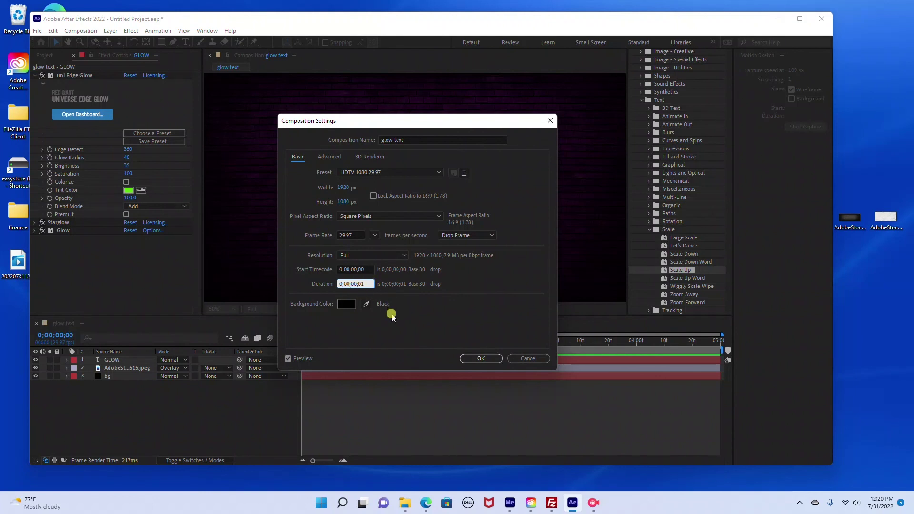
{"action": "left_click", "coordinate": [414, 355]}
{"action": "left_click", "coordinate": [464, 358]}
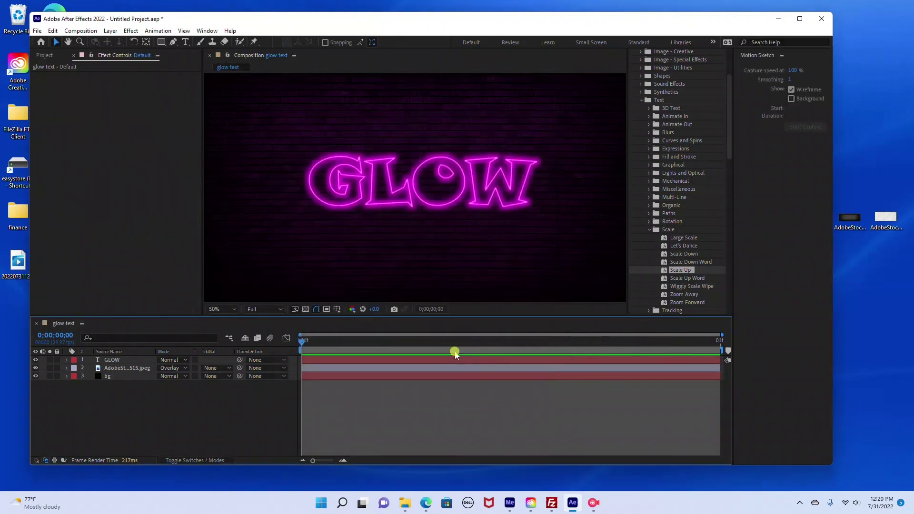
Step: Send the one-frame composition to Adobe Media Encoder, set its format to JPEG and start the queue
{"action": "left_click", "coordinate": [73, 56]}
{"action": "left_click", "coordinate": [38, 33]}
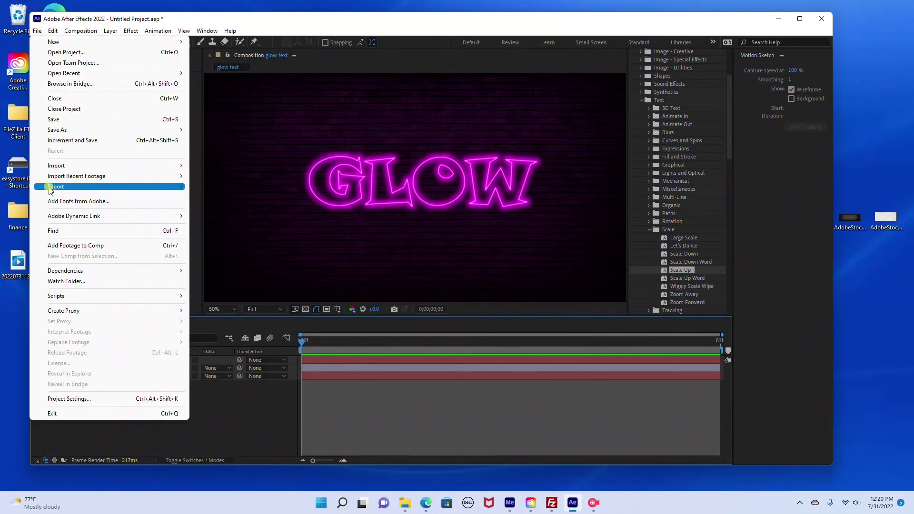
{"action": "mouse_move", "coordinate": [103, 190]}
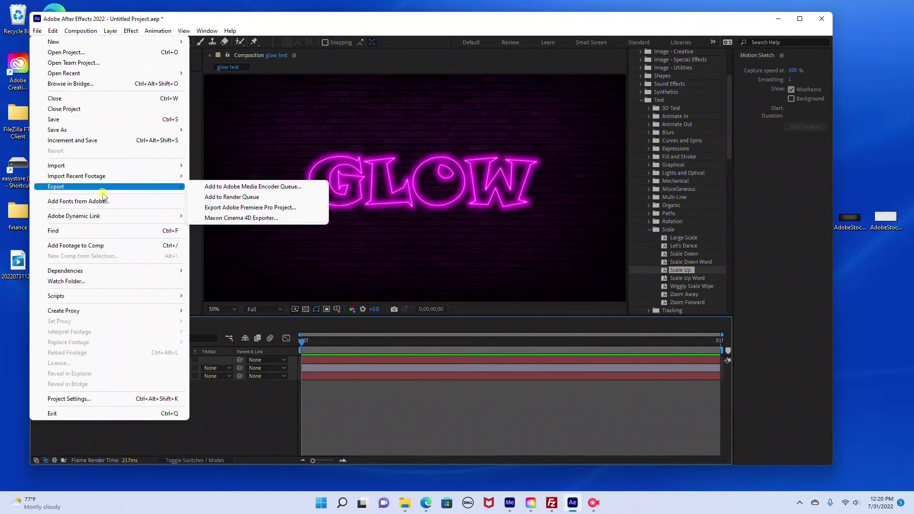
{"action": "left_click", "coordinate": [270, 188]}
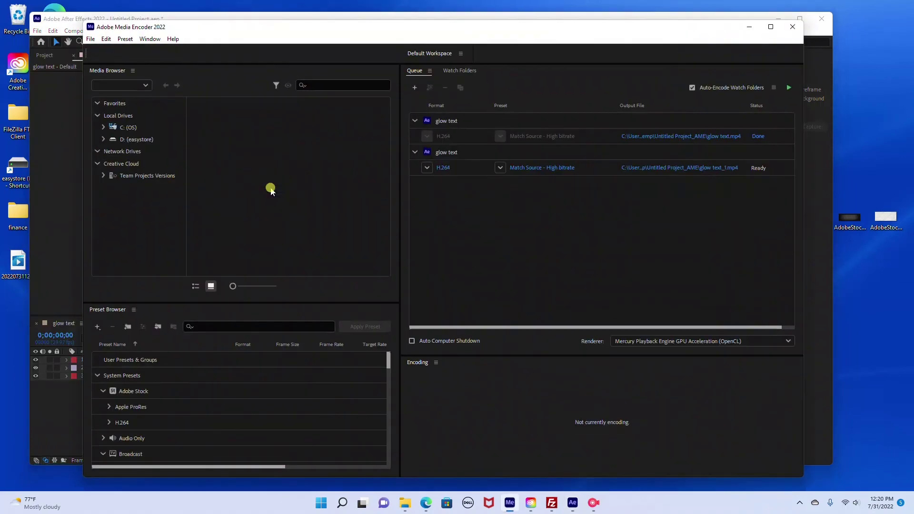
{"action": "left_click", "coordinate": [434, 170]}
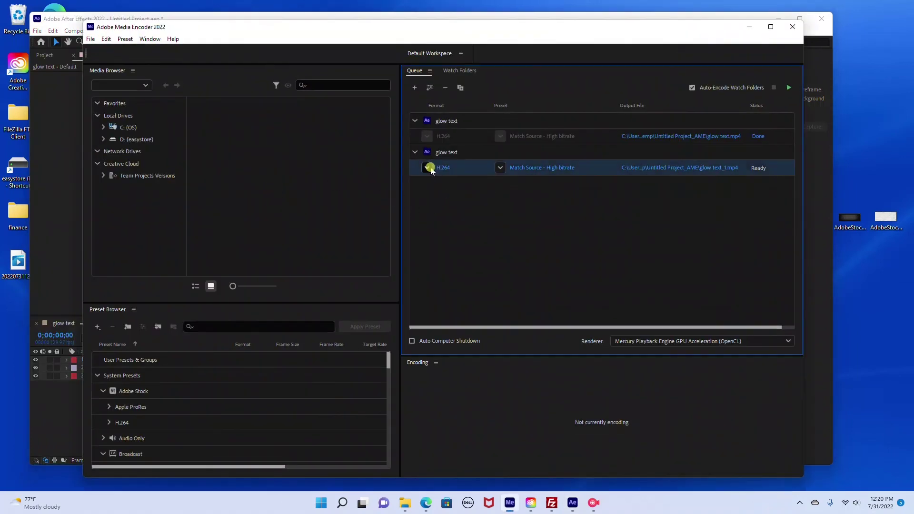
{"action": "left_click", "coordinate": [427, 168]}
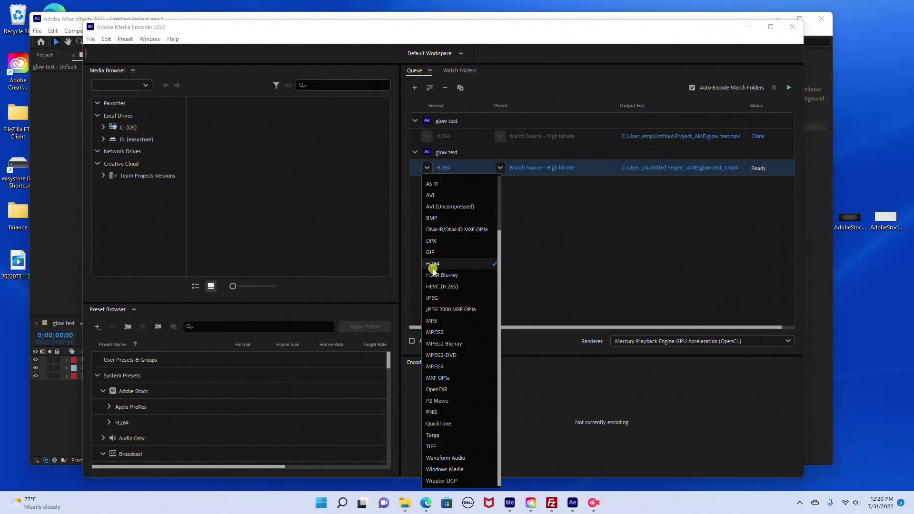
{"action": "left_click", "coordinate": [434, 298]}
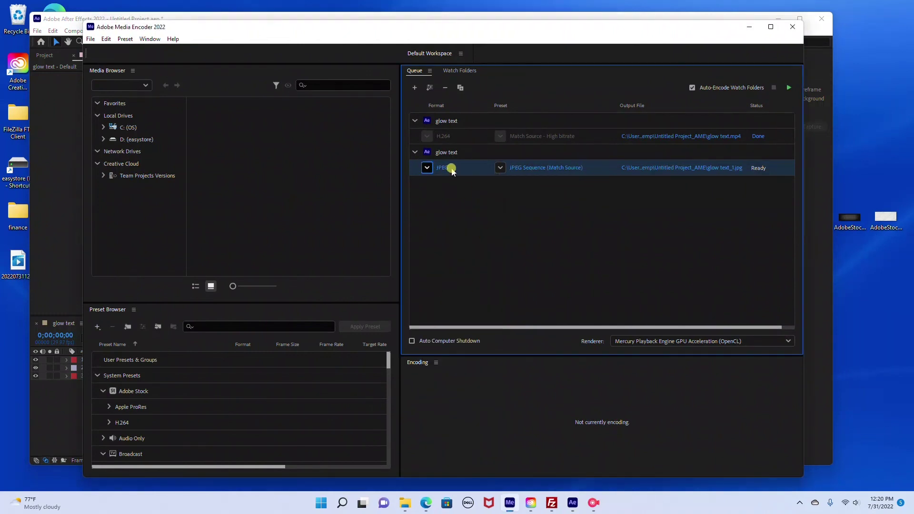
{"action": "left_click", "coordinate": [789, 88]}
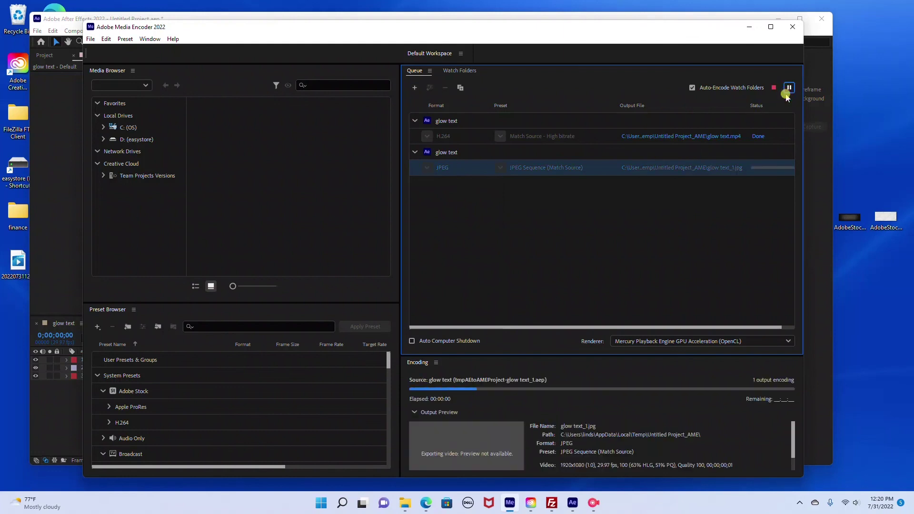
{"action": "left_click", "coordinate": [660, 176]}
{"action": "double_click", "coordinate": [428, 111]}
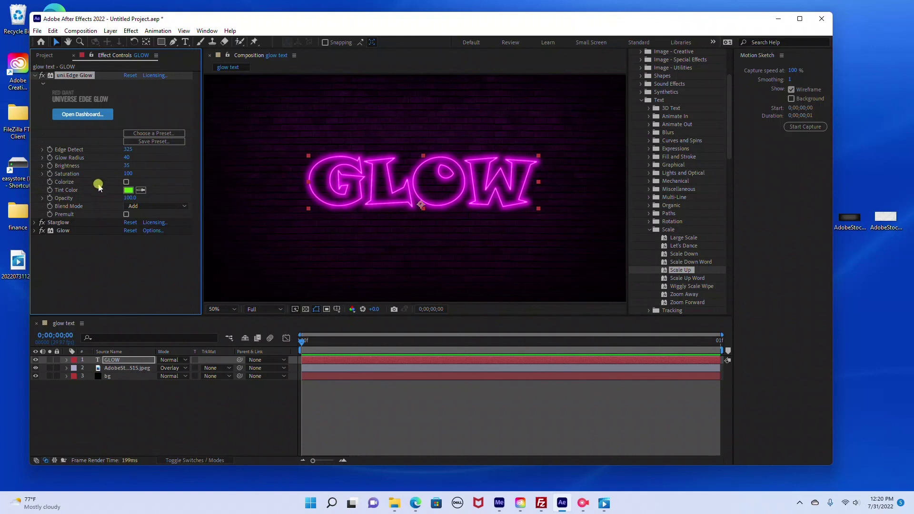
Step: Toggle the Glow effect repeatedly to examine how it changes the neon look of the text
{"action": "left_click", "coordinate": [39, 231]}
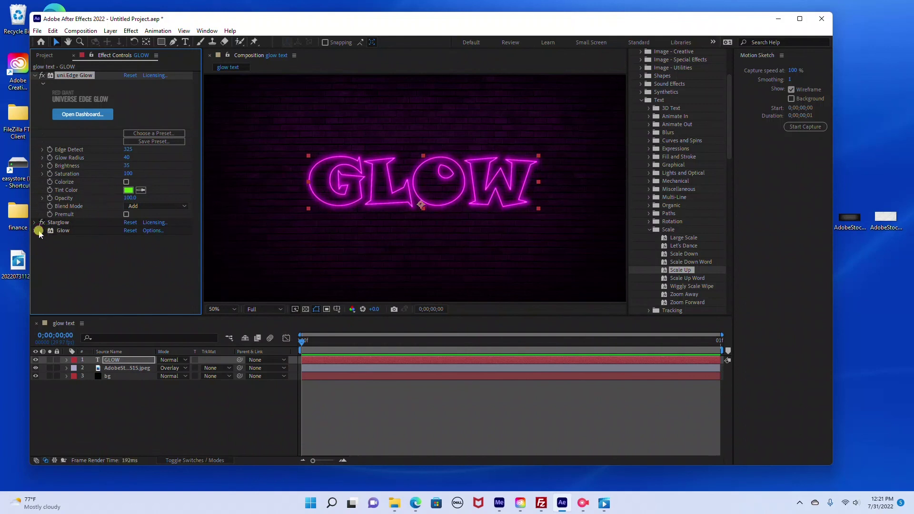
{"action": "left_click", "coordinate": [41, 230]}
{"action": "left_click", "coordinate": [41, 231]}
{"action": "left_click", "coordinate": [41, 231]}
{"action": "left_click", "coordinate": [41, 230]}
{"action": "left_click", "coordinate": [41, 231]}
{"action": "left_click", "coordinate": [41, 230]}
{"action": "left_click", "coordinate": [41, 231]}
{"action": "left_click", "coordinate": [230, 314]}
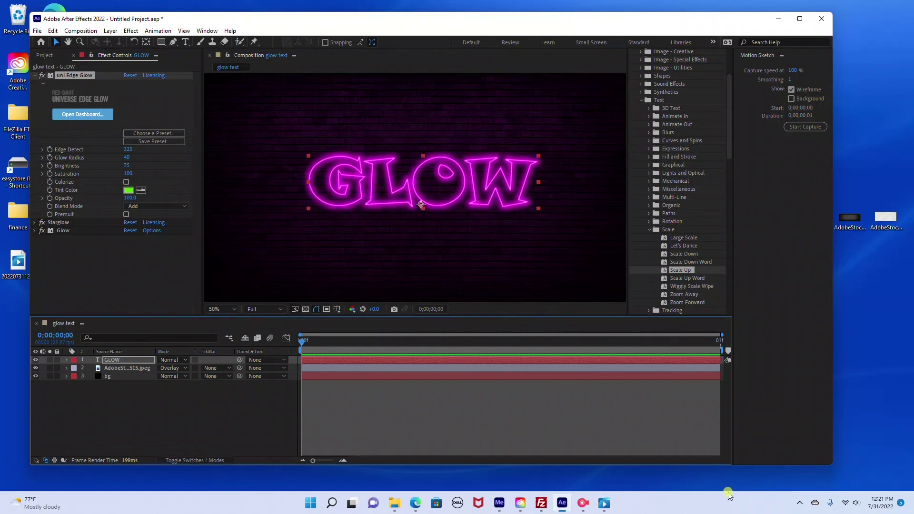
{"action": "left_click", "coordinate": [584, 503]}
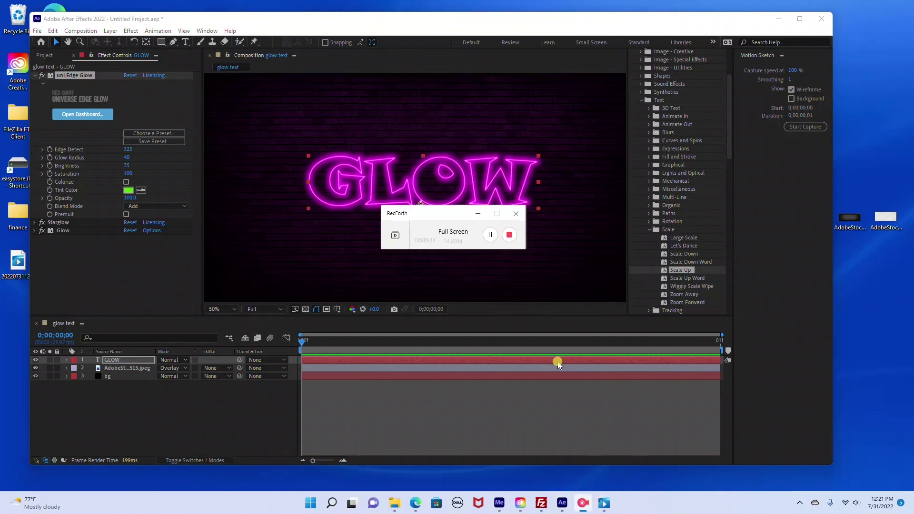